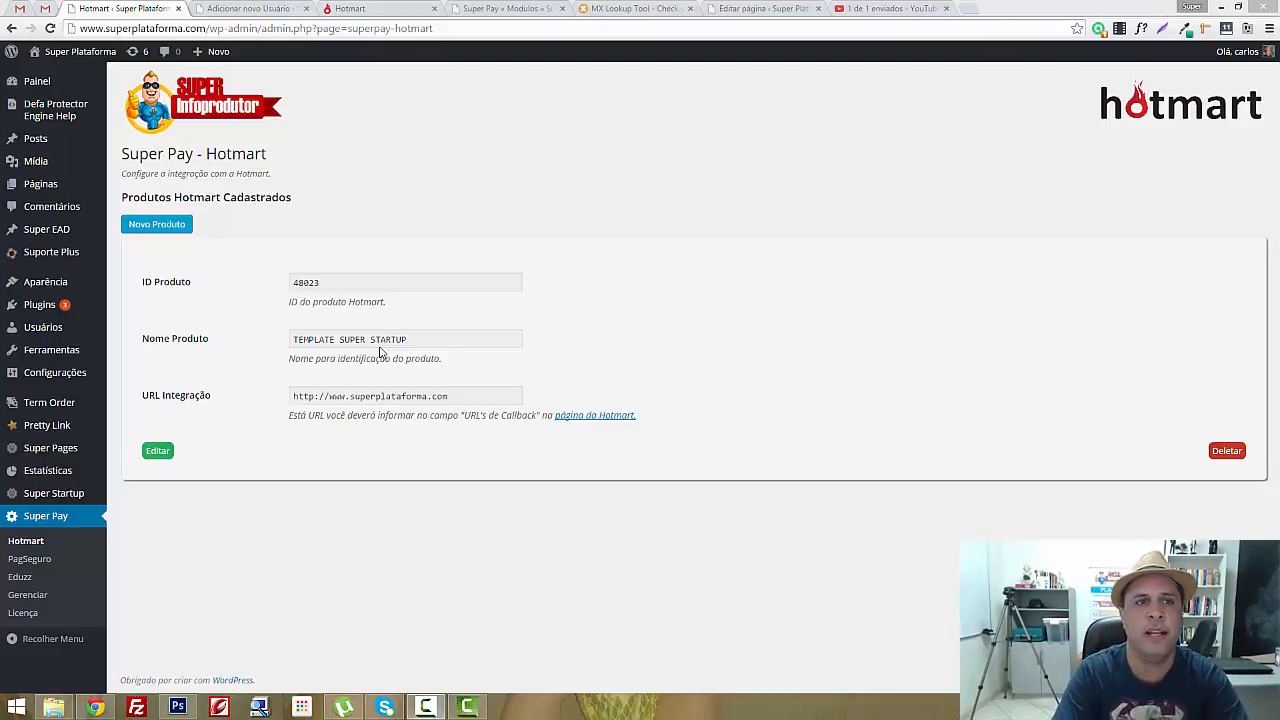
left_click(381, 396)
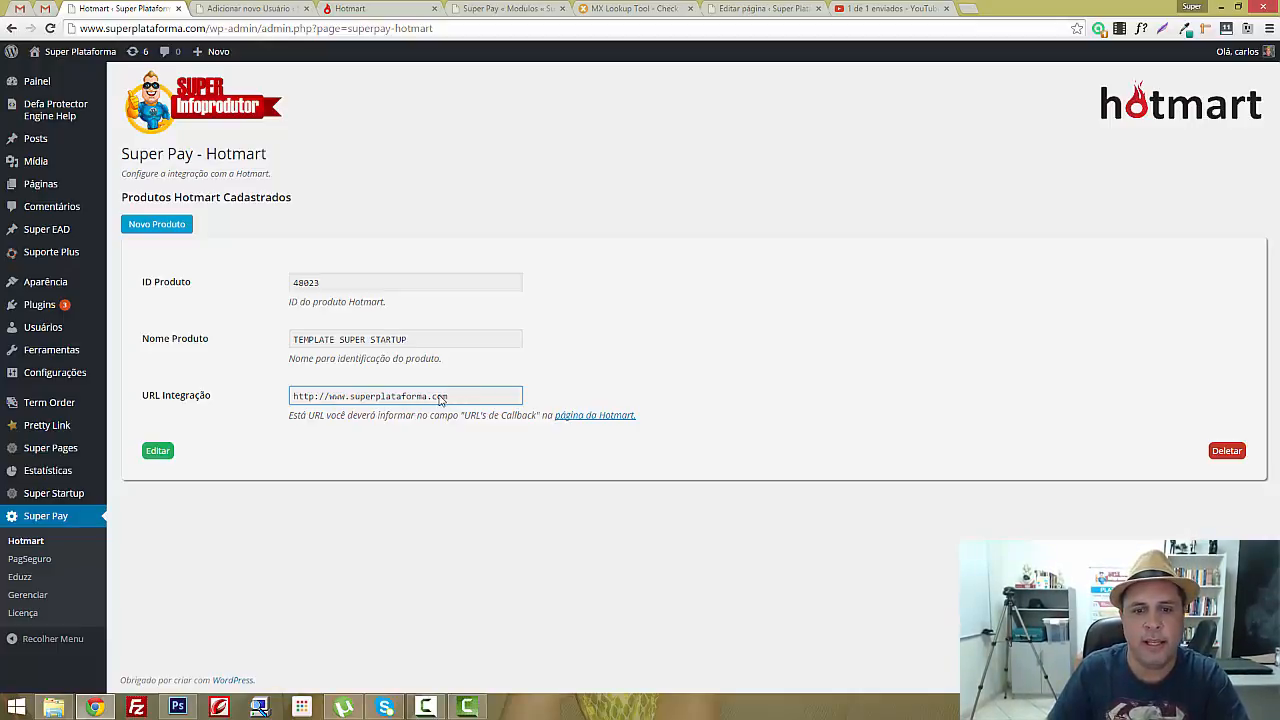
double_click(390, 396)
triple_click(390, 396)
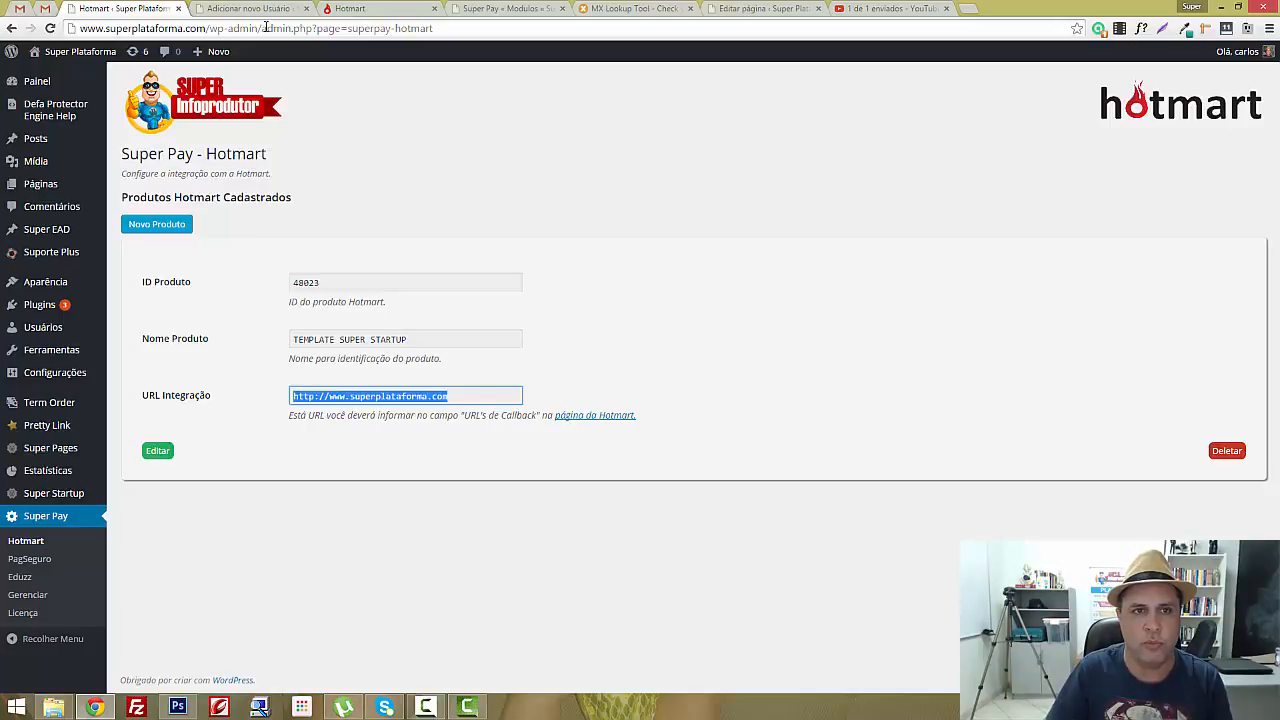
left_click(357, 10)
left_click_drag(575, 160, 432, 160)
left_click(142, 10)
left_click(612, 470)
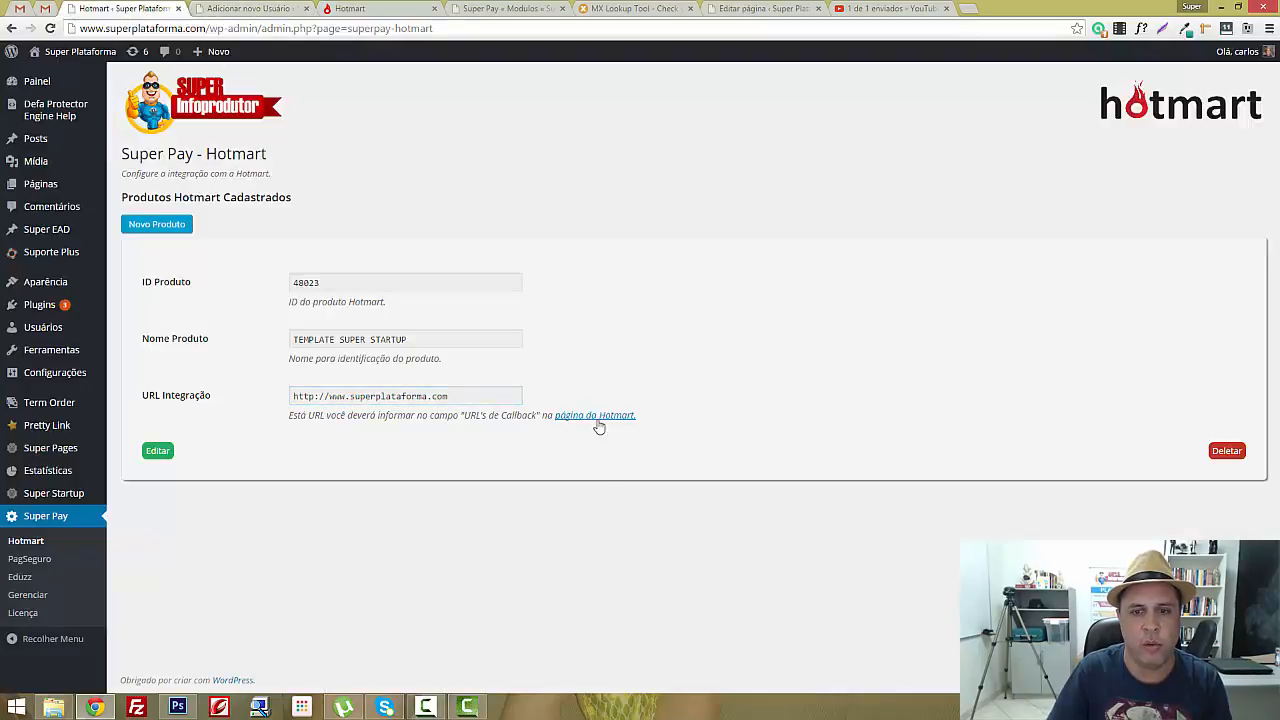
Append /curso to the site address in Hotmart's callback notification URL field
left_click(350, 12)
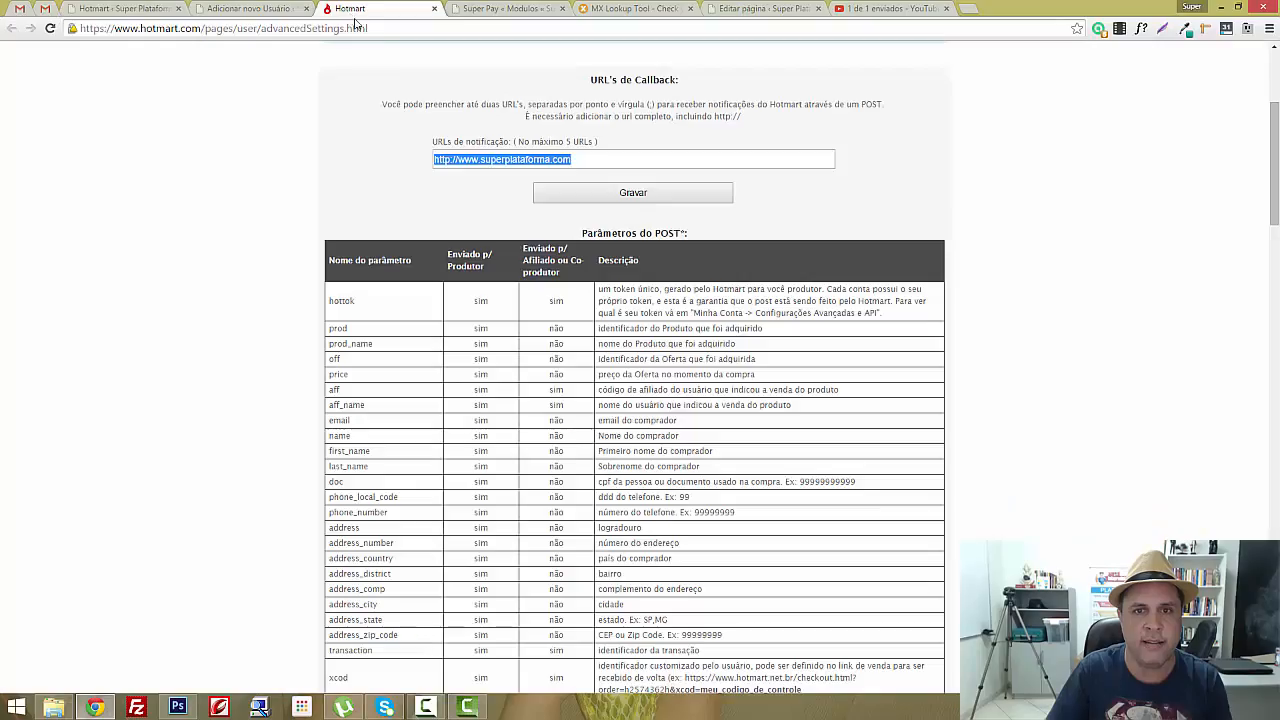
double_click(604, 157)
triple_click(604, 157)
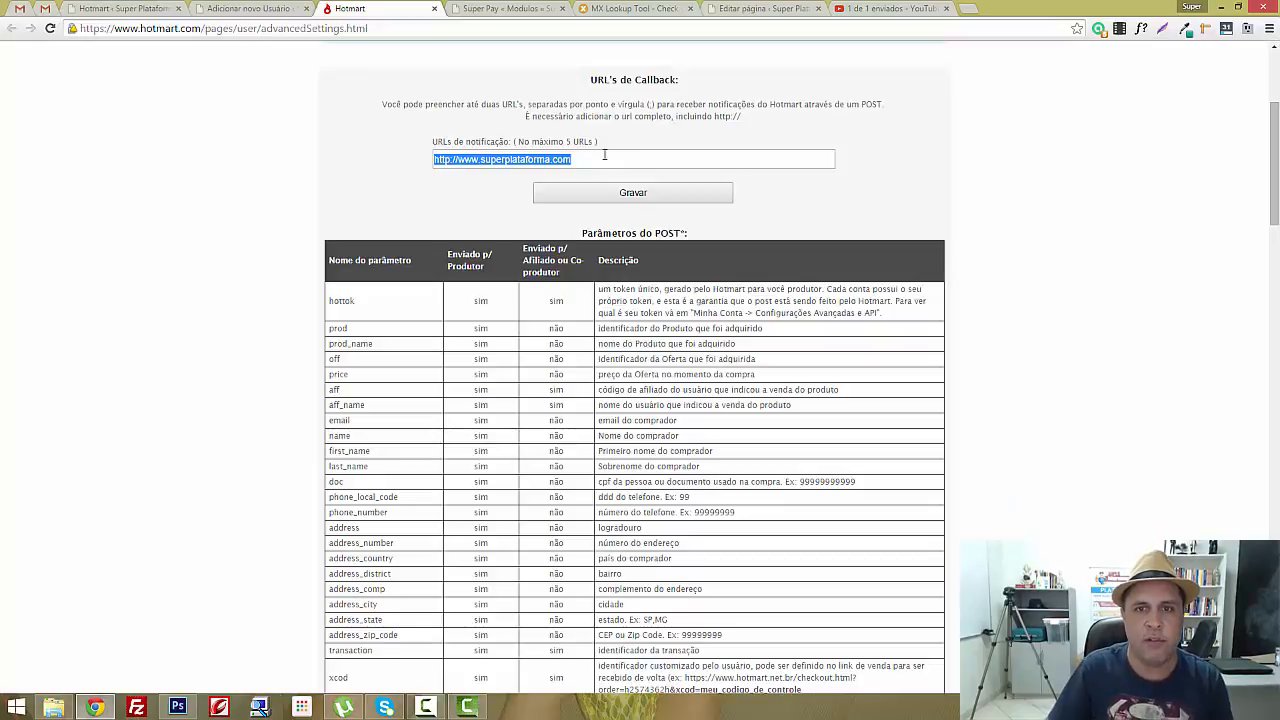
left_click(604, 157)
type("/")
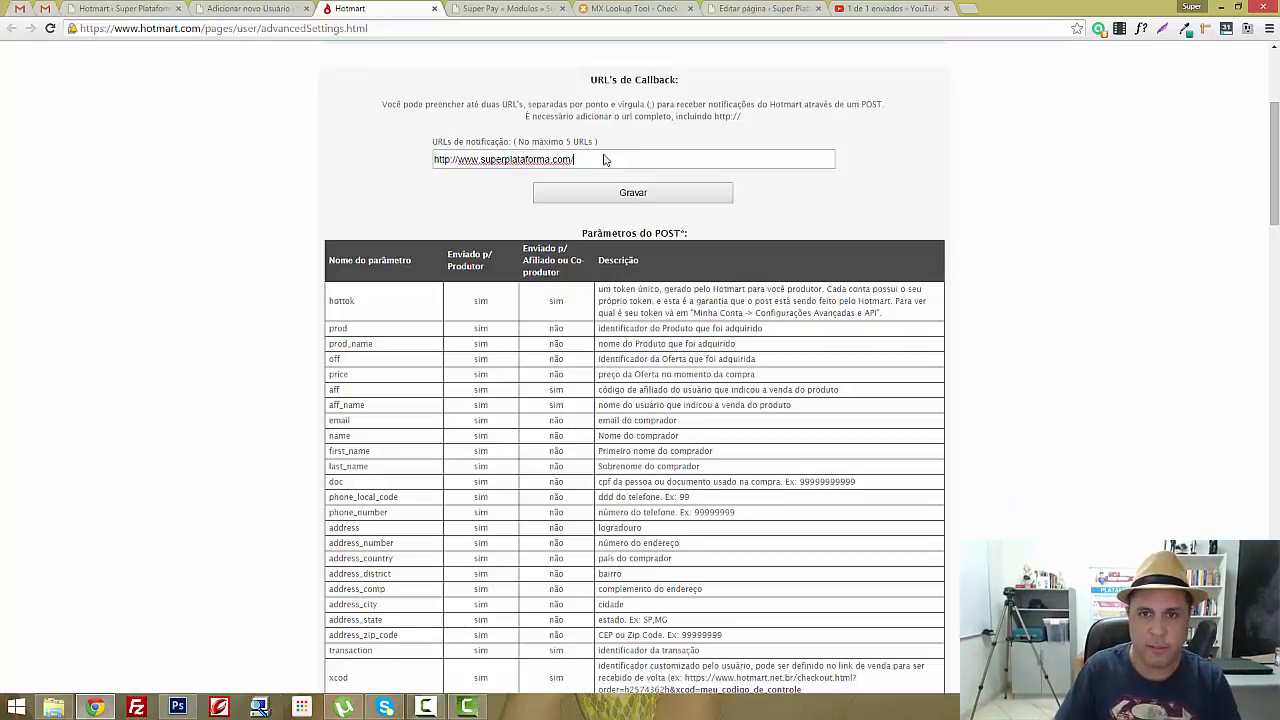
type("curso")
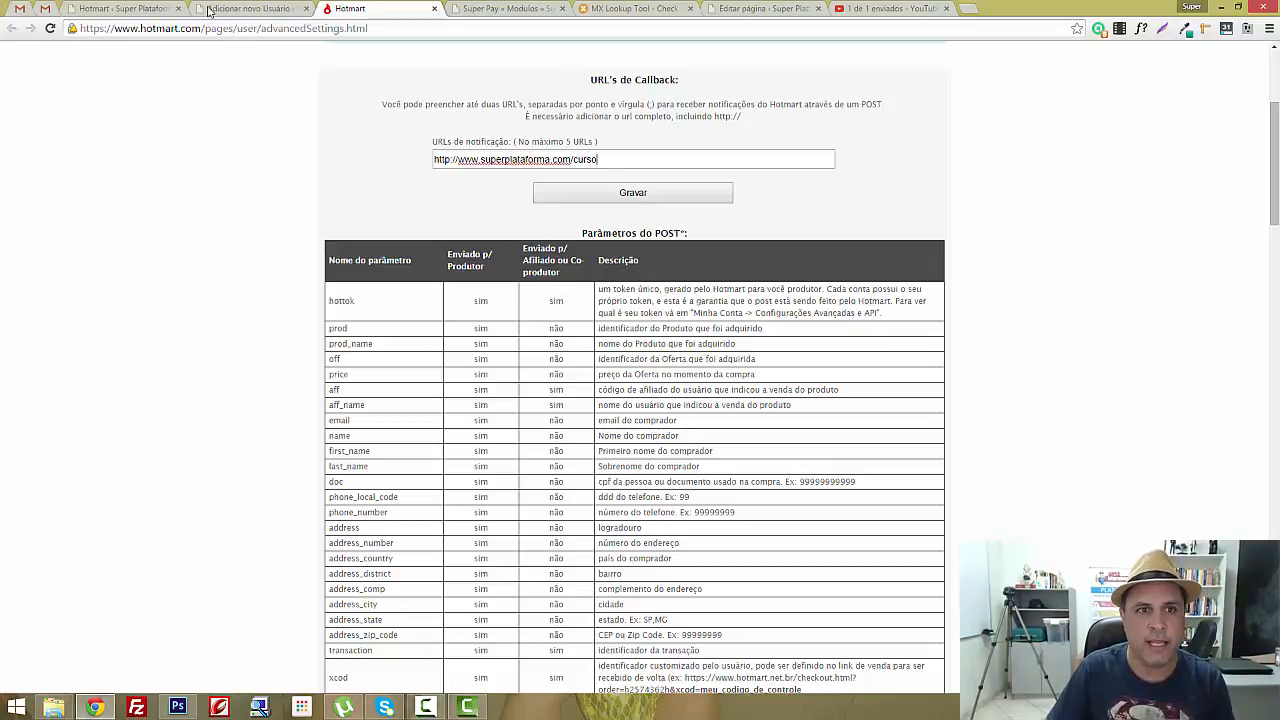
left_click_drag(596, 160, 402, 157)
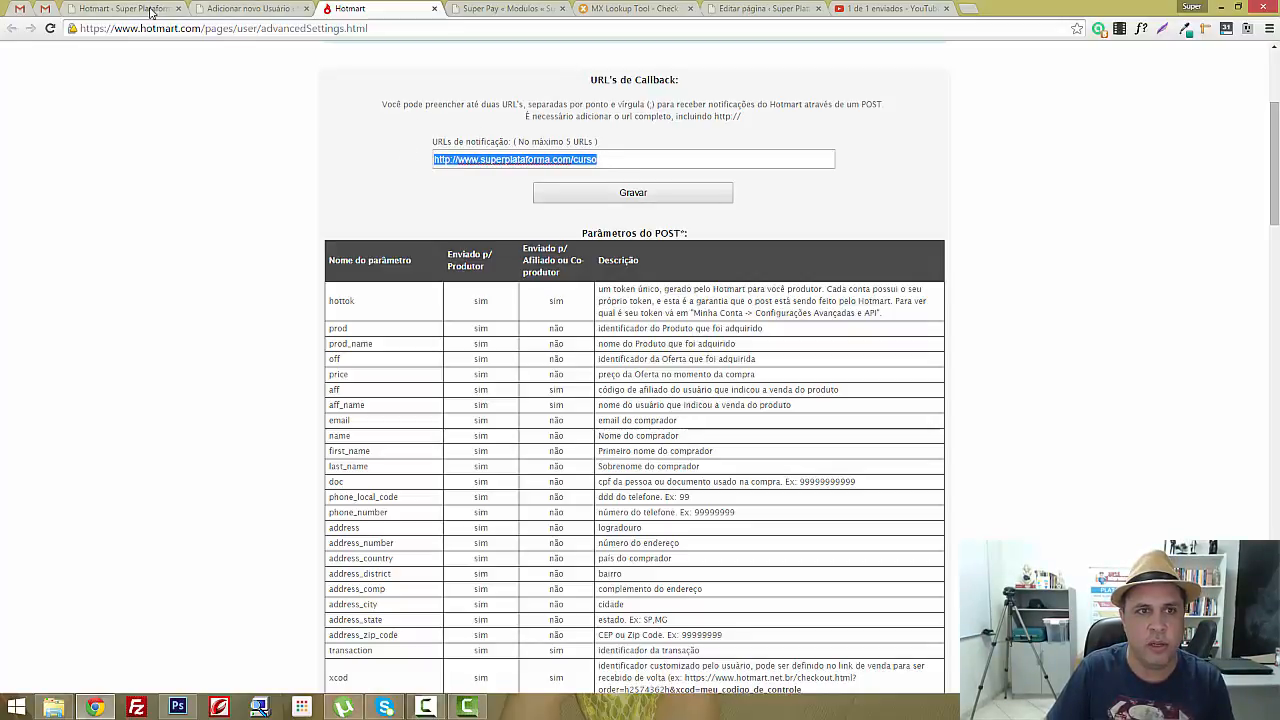
left_click(150, 10)
left_click(437, 397)
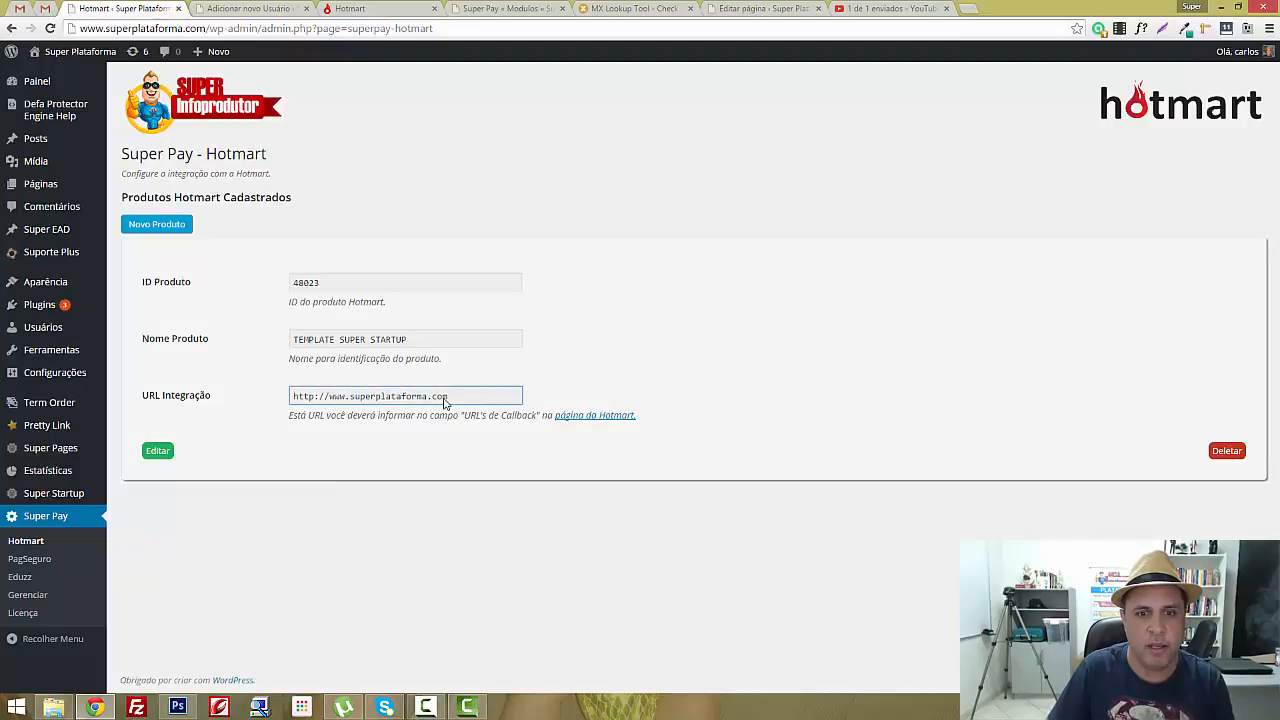
key("ctrl+a")
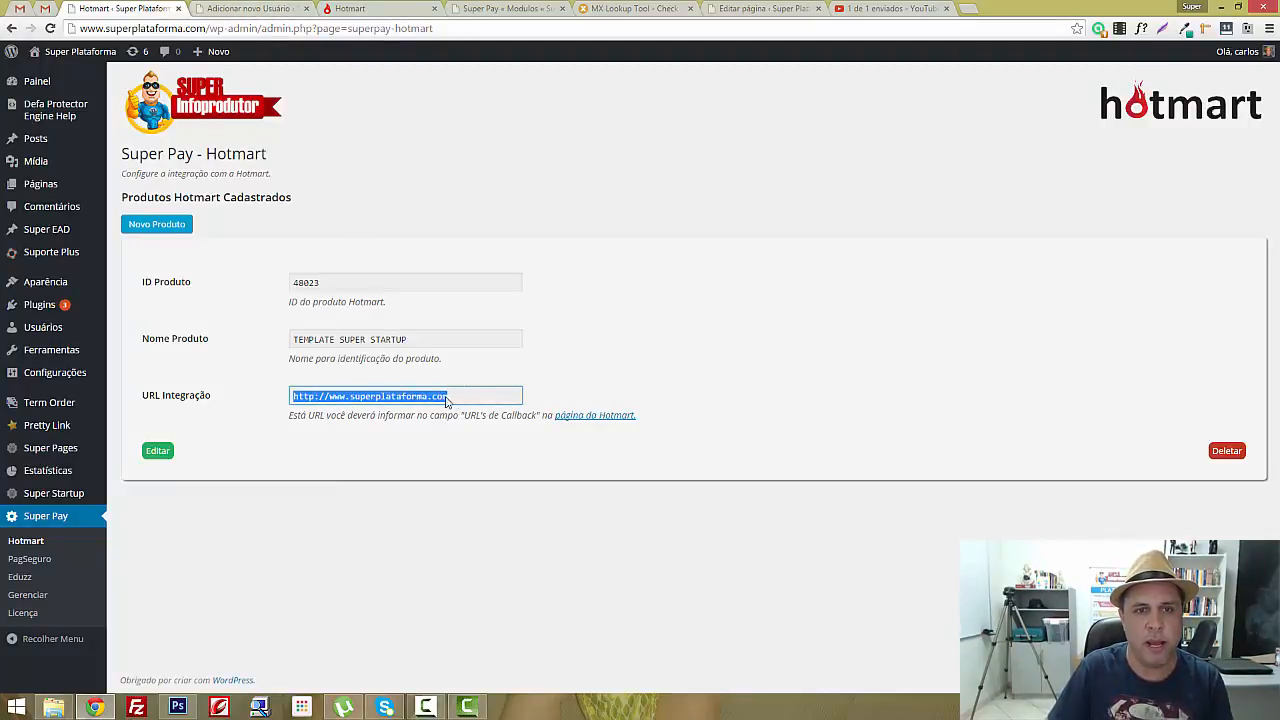
left_click(248, 9)
left_click(374, 9)
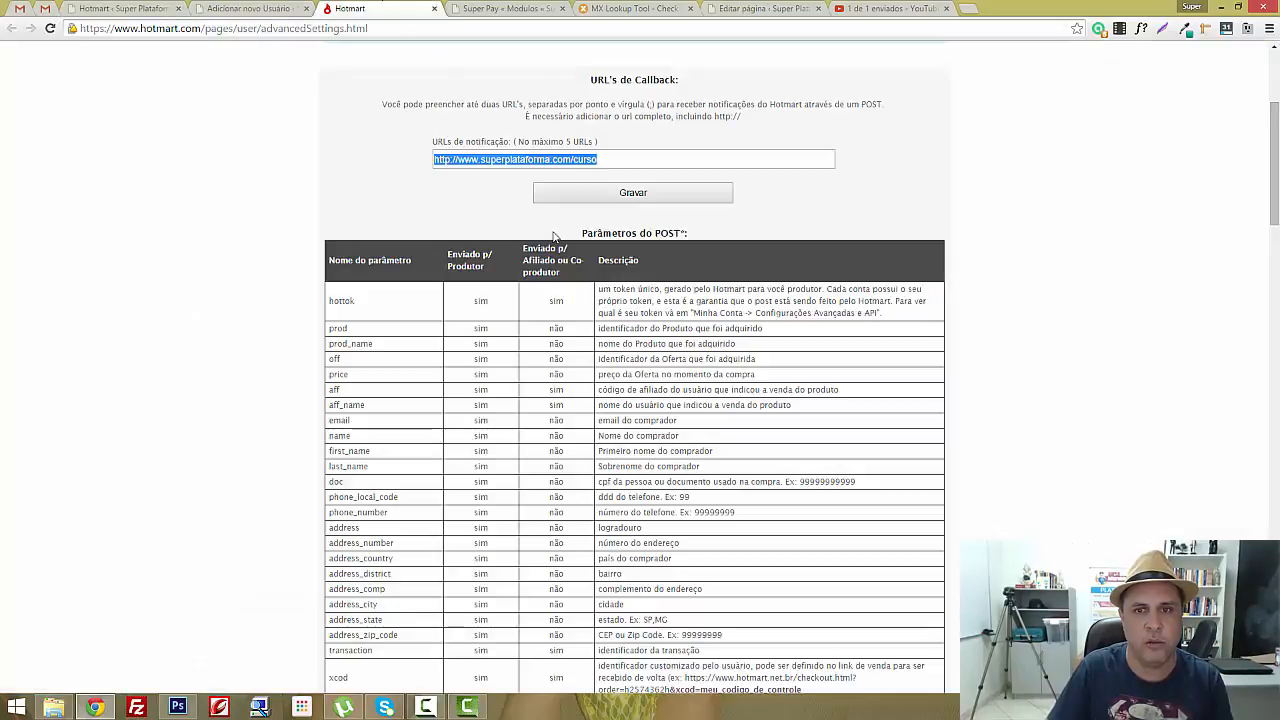
left_click(644, 160)
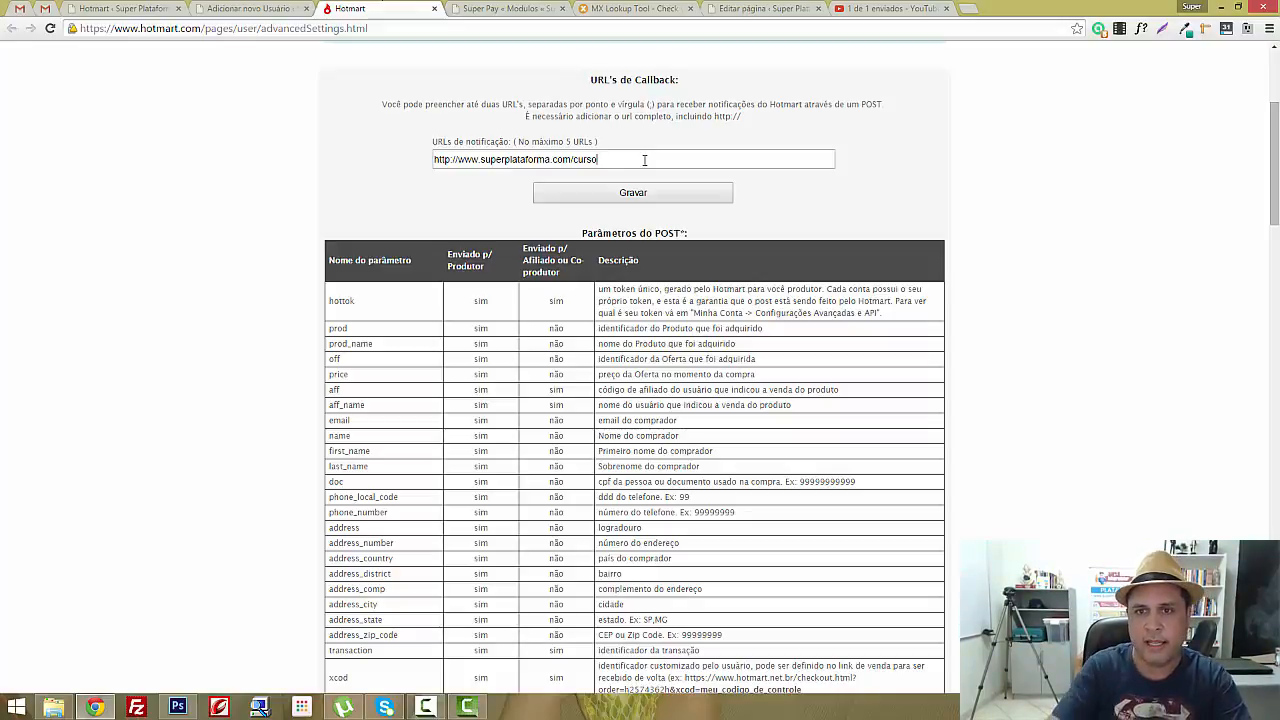
type("/")
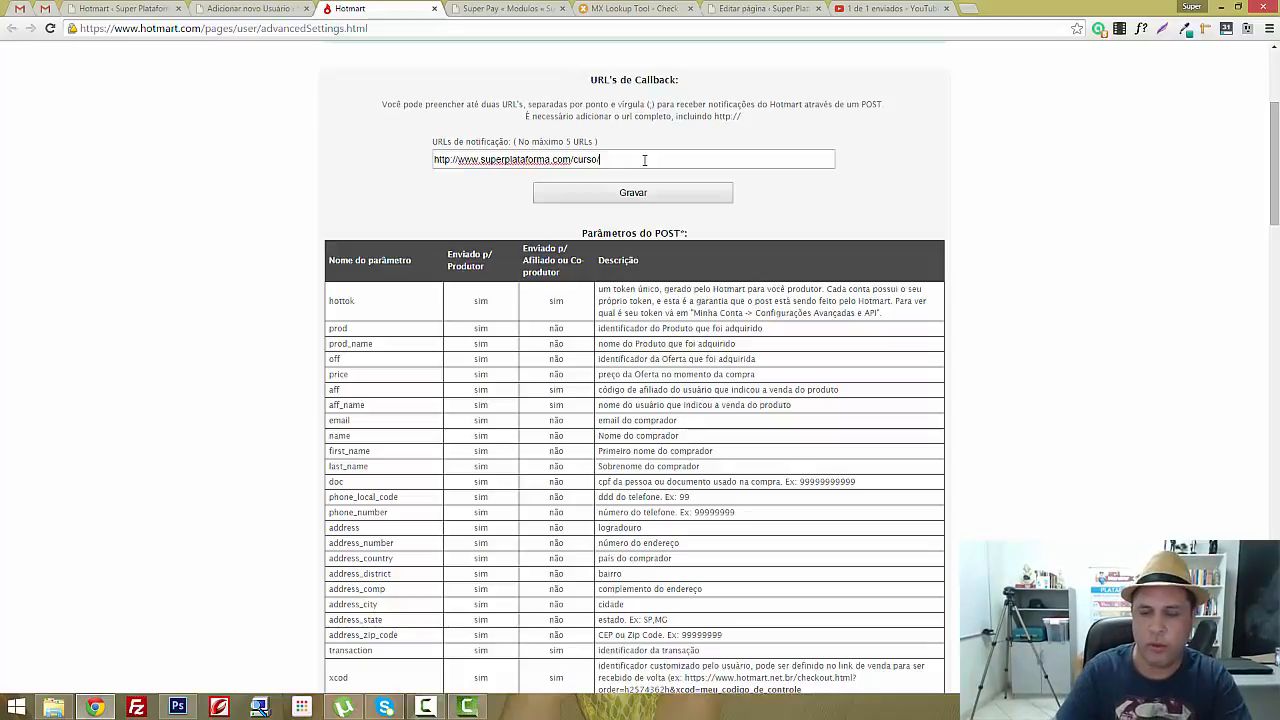
key("BackSpace")
key("BackSpace")
key("BackSpace")
key("BackSpace")
key("BackSpace")
key("BackSpace")
key("BackSpace")
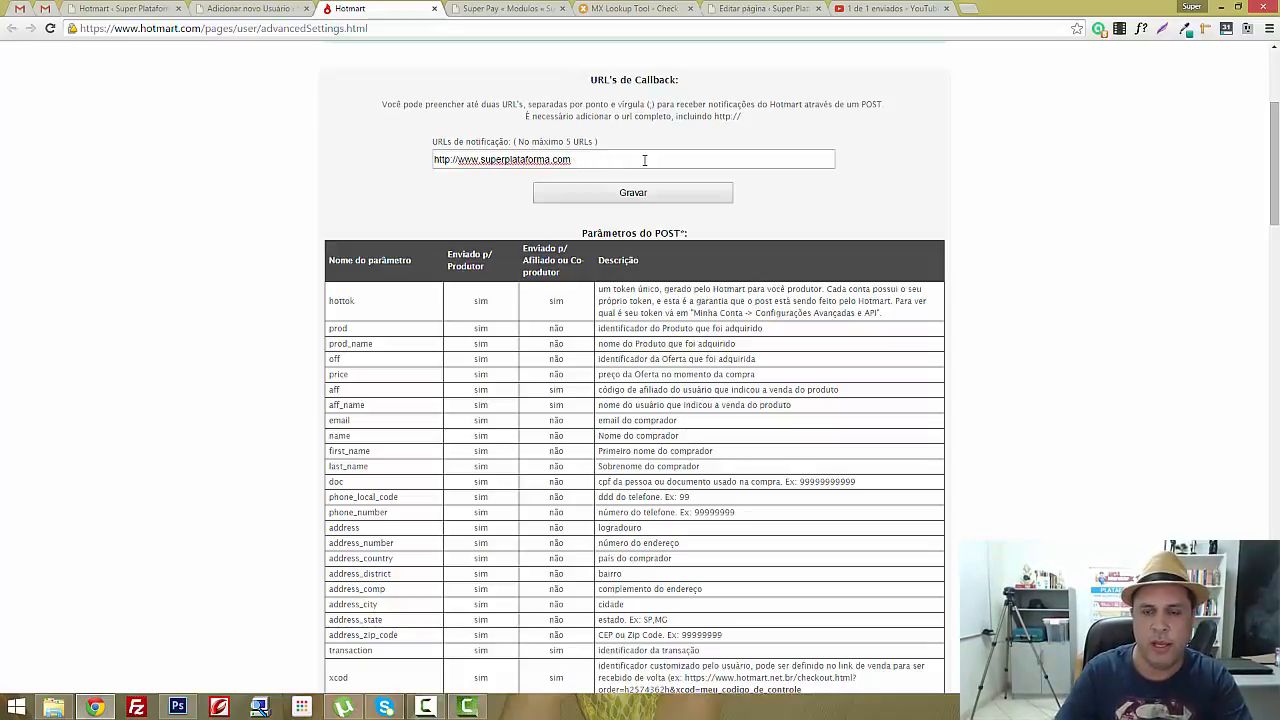
left_click(145, 12)
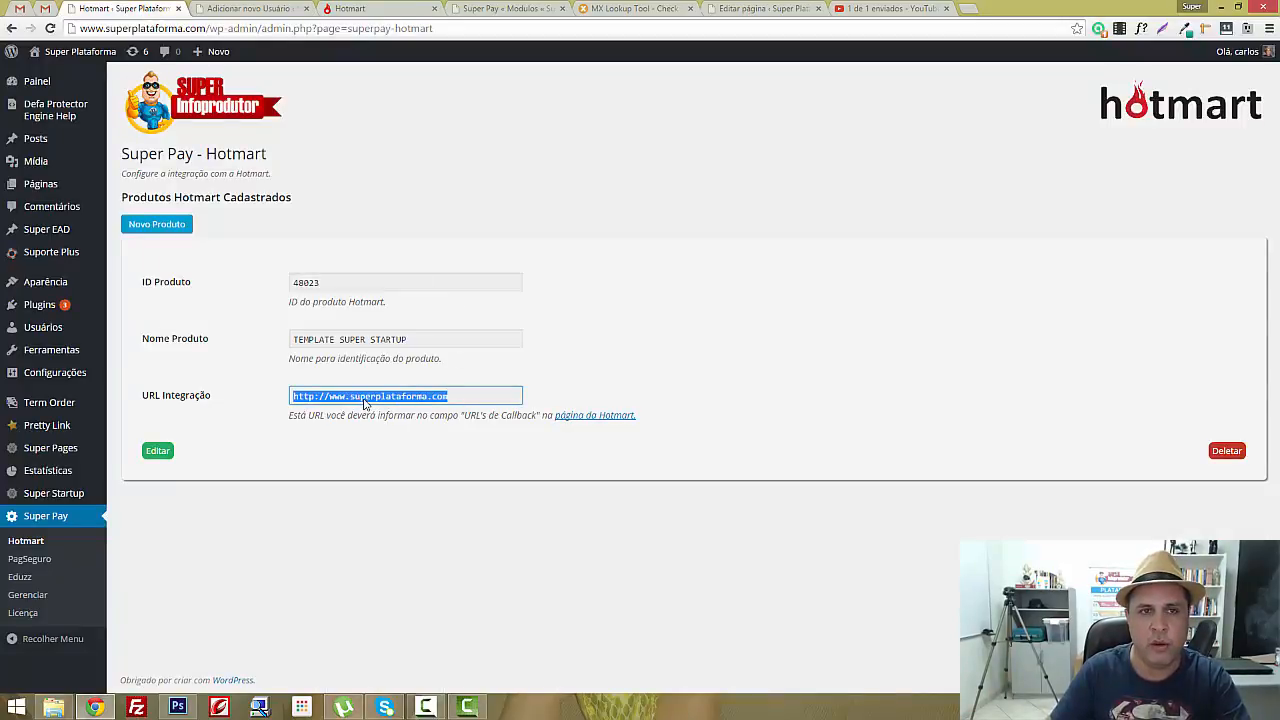
left_click(381, 12)
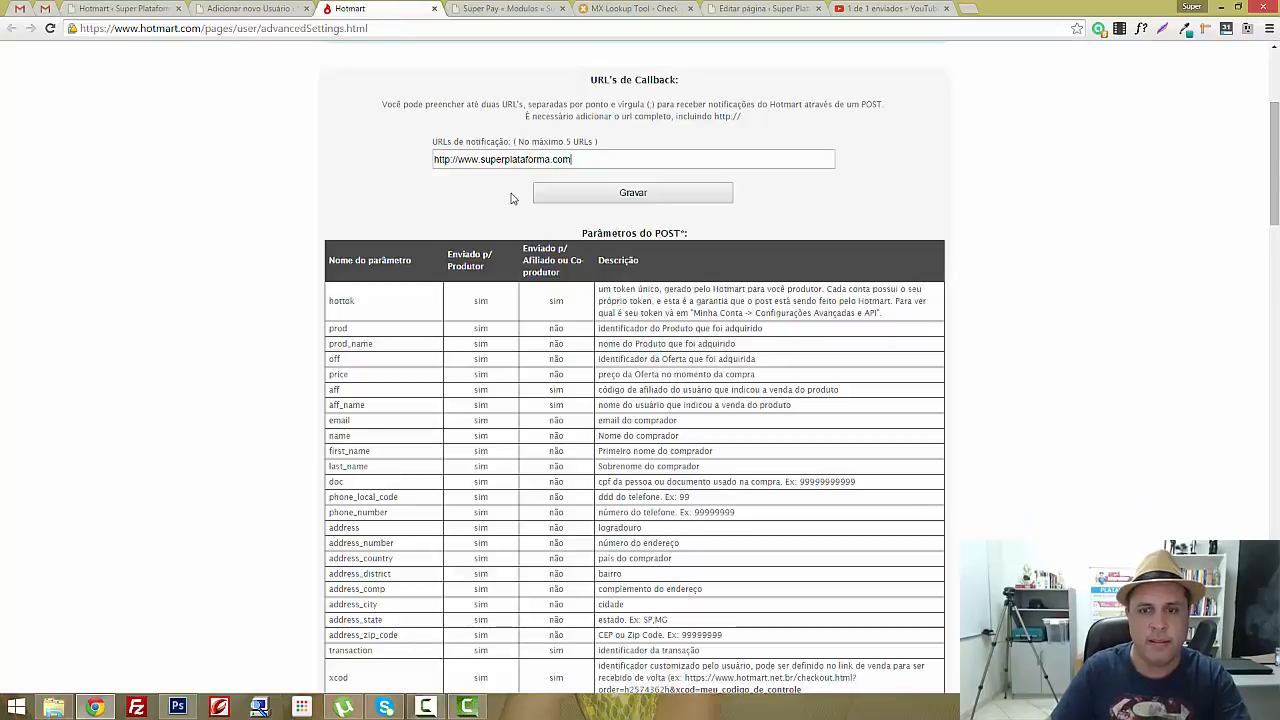
type("/curso/")
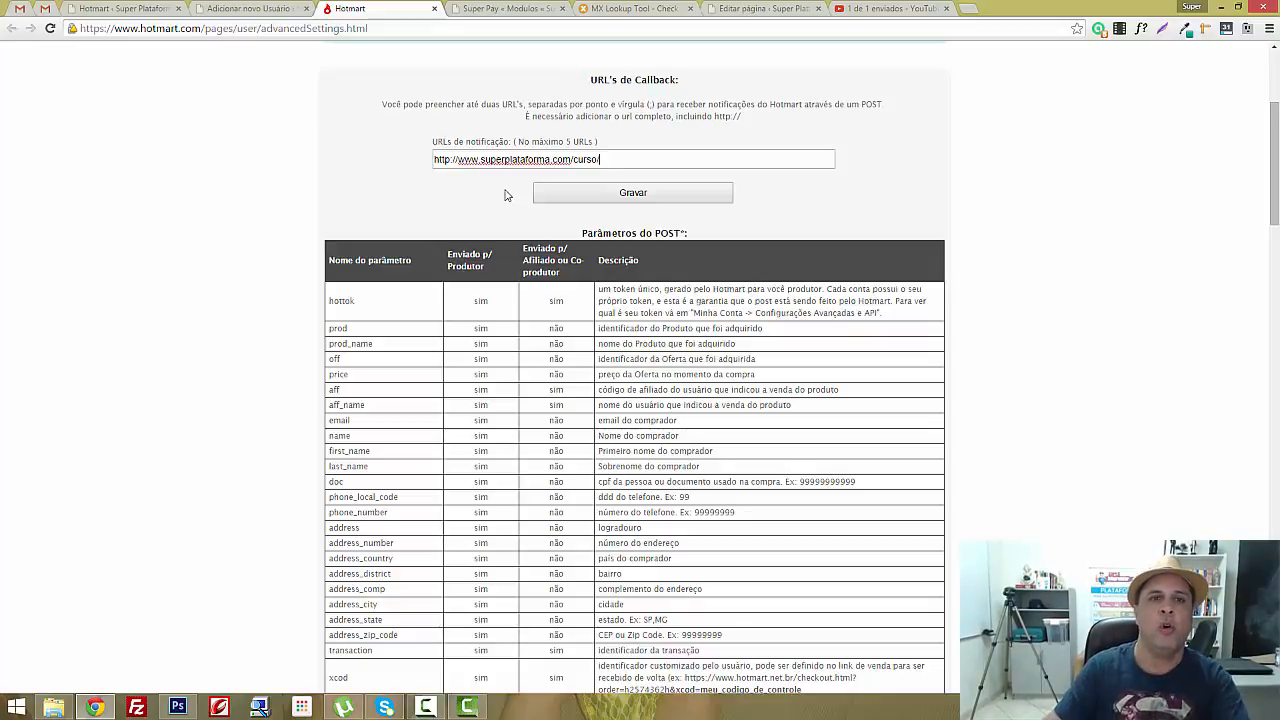
left_click(135, 10)
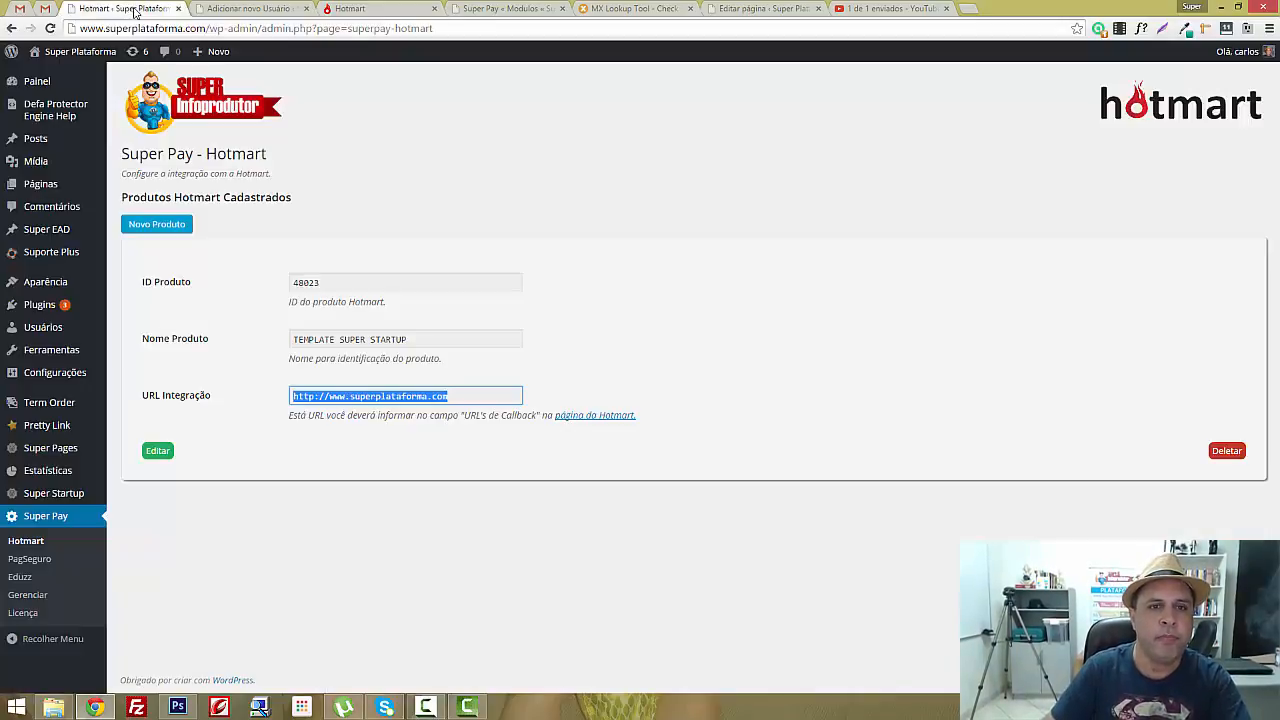
Deselect the integration URL and open the Usuários list of 104 site accounts
left_click(410, 218)
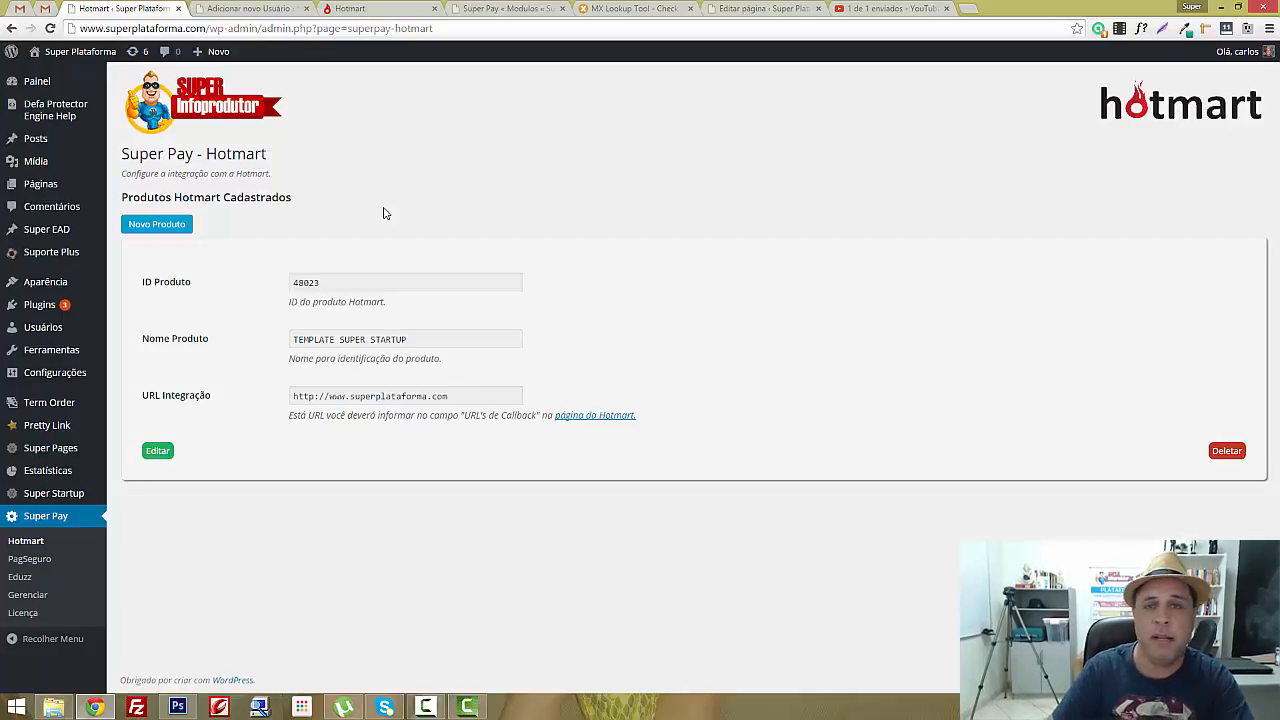
mouse_move(36, 330)
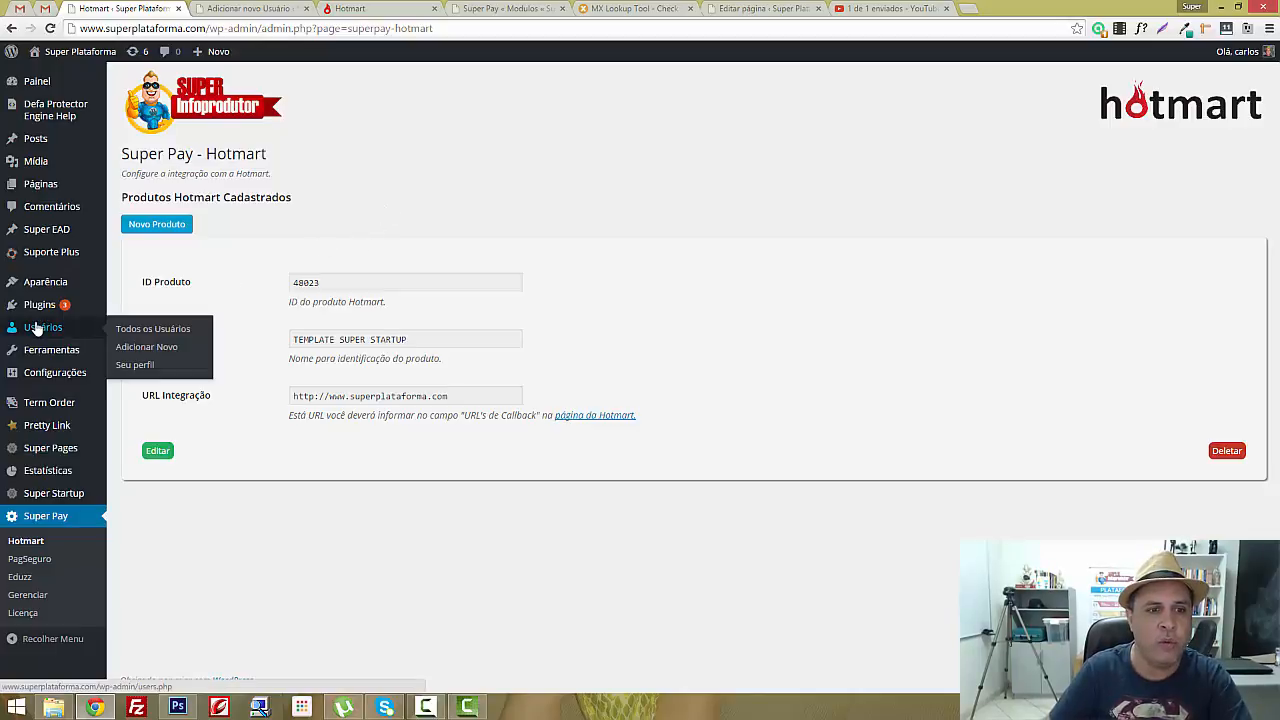
left_click(47, 333)
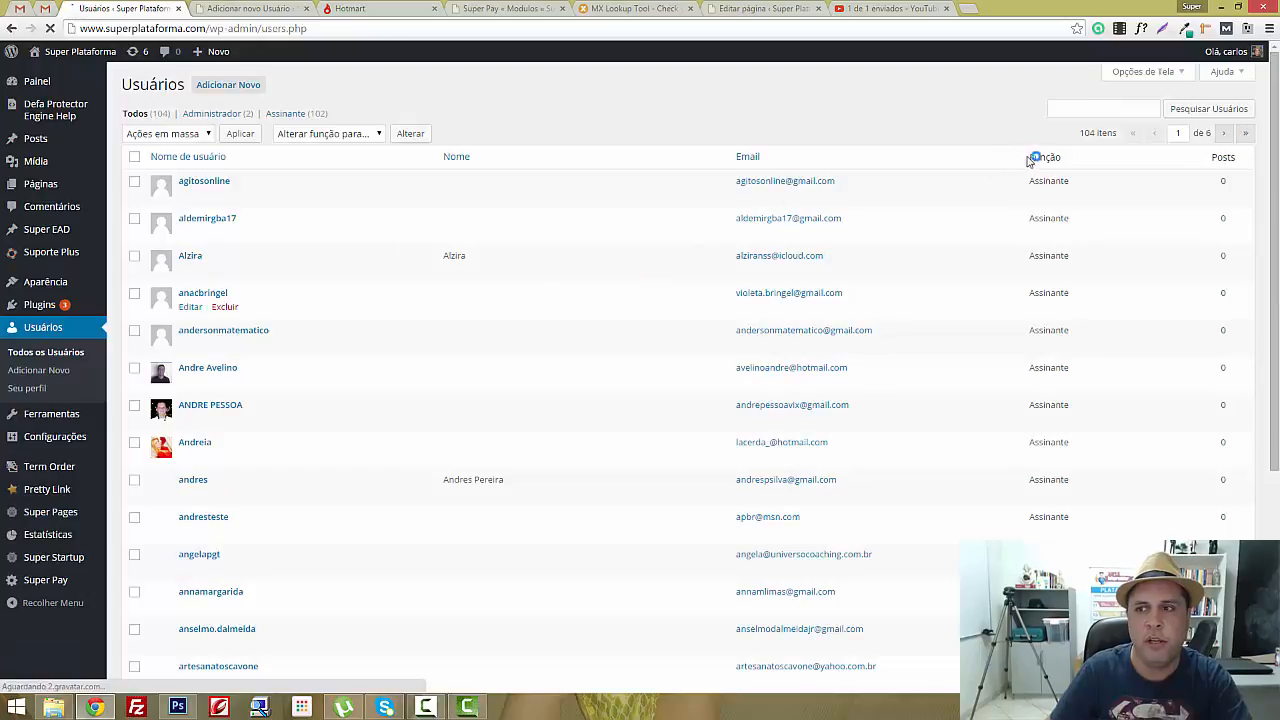
Search users by the subscriber's e-mail address and open their Assinante account for editing
left_click(1108, 109)
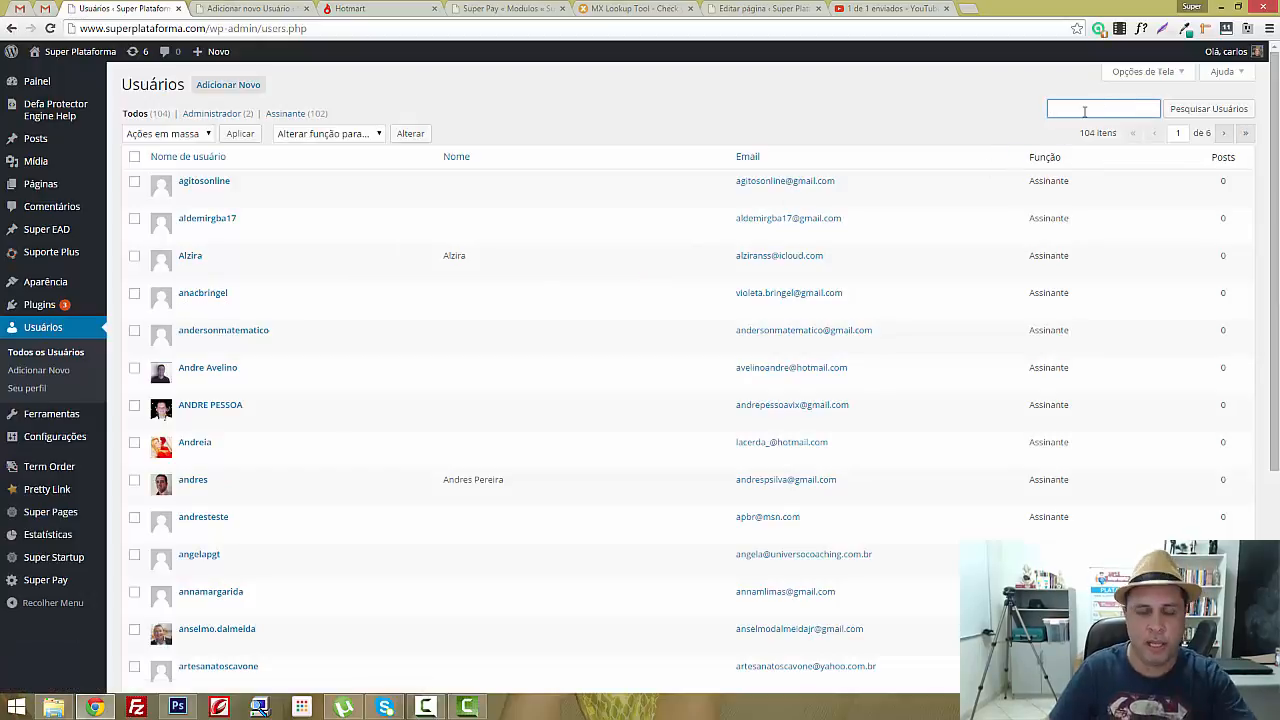
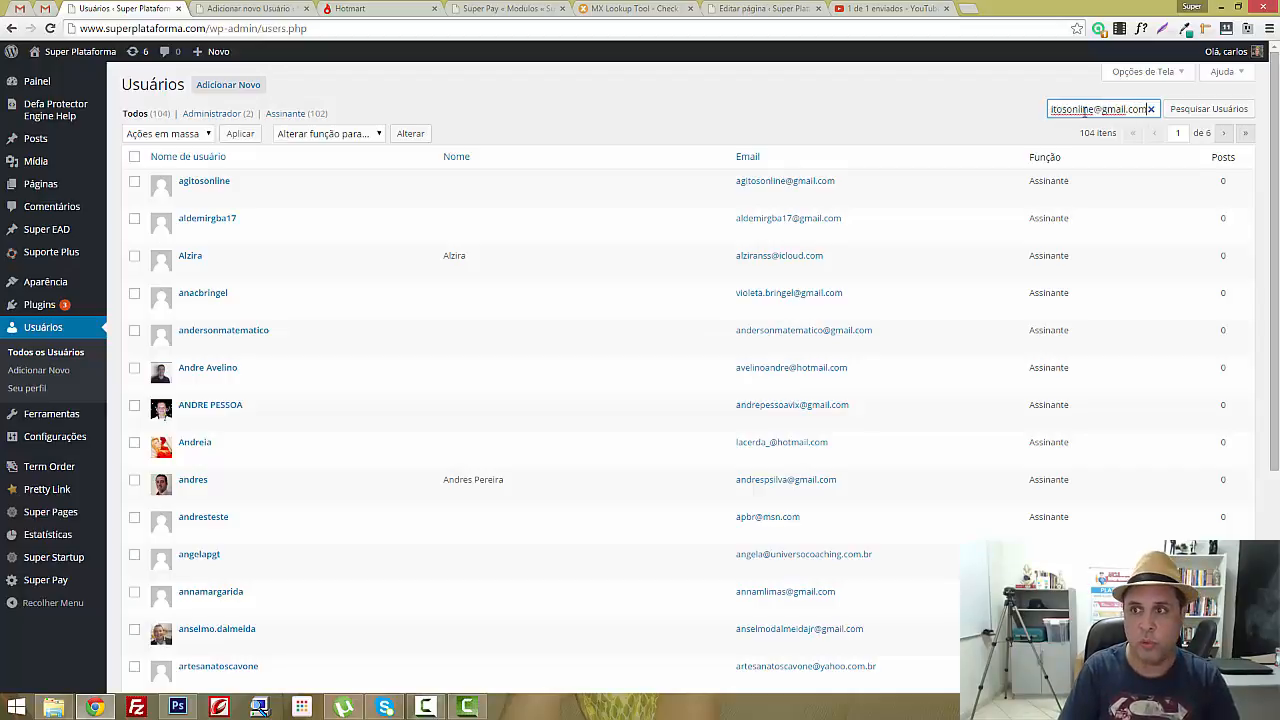
key("Return")
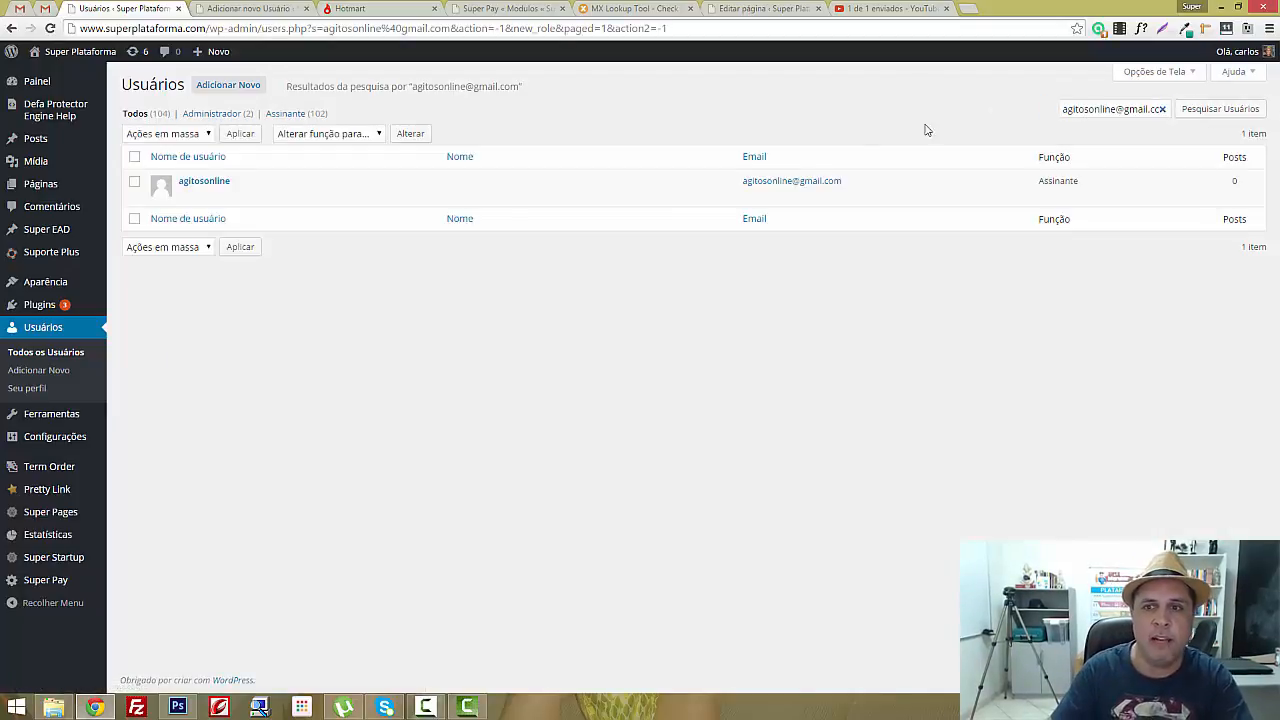
mouse_move(222, 205)
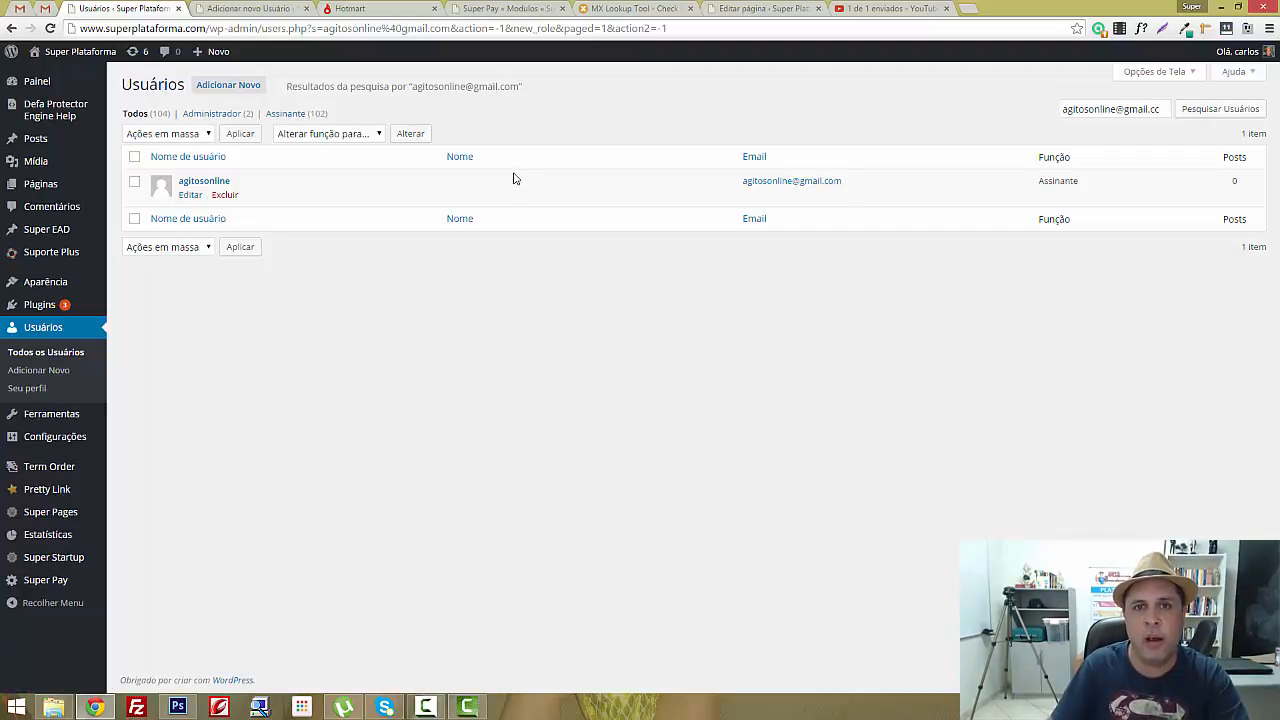
left_click(190, 195)
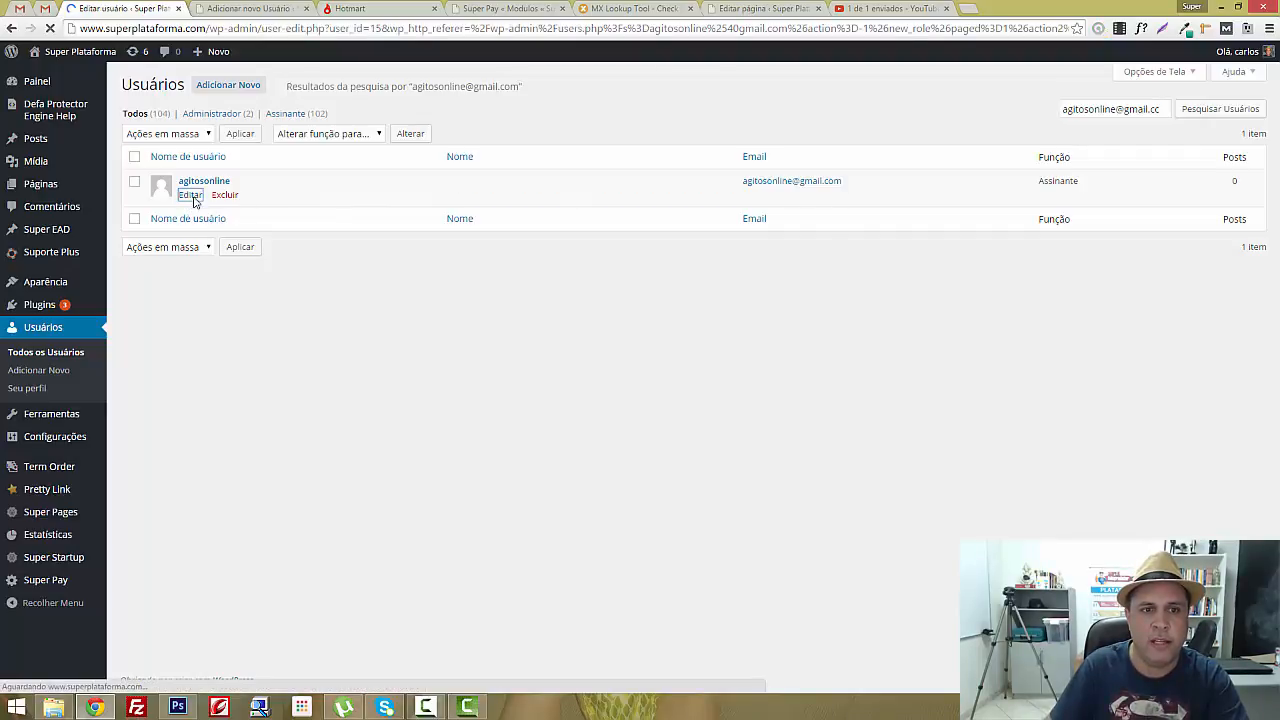
Generate a new password under Gerenciamento de conta, then hide and cancel it
scroll(194, 203, "down", 3)
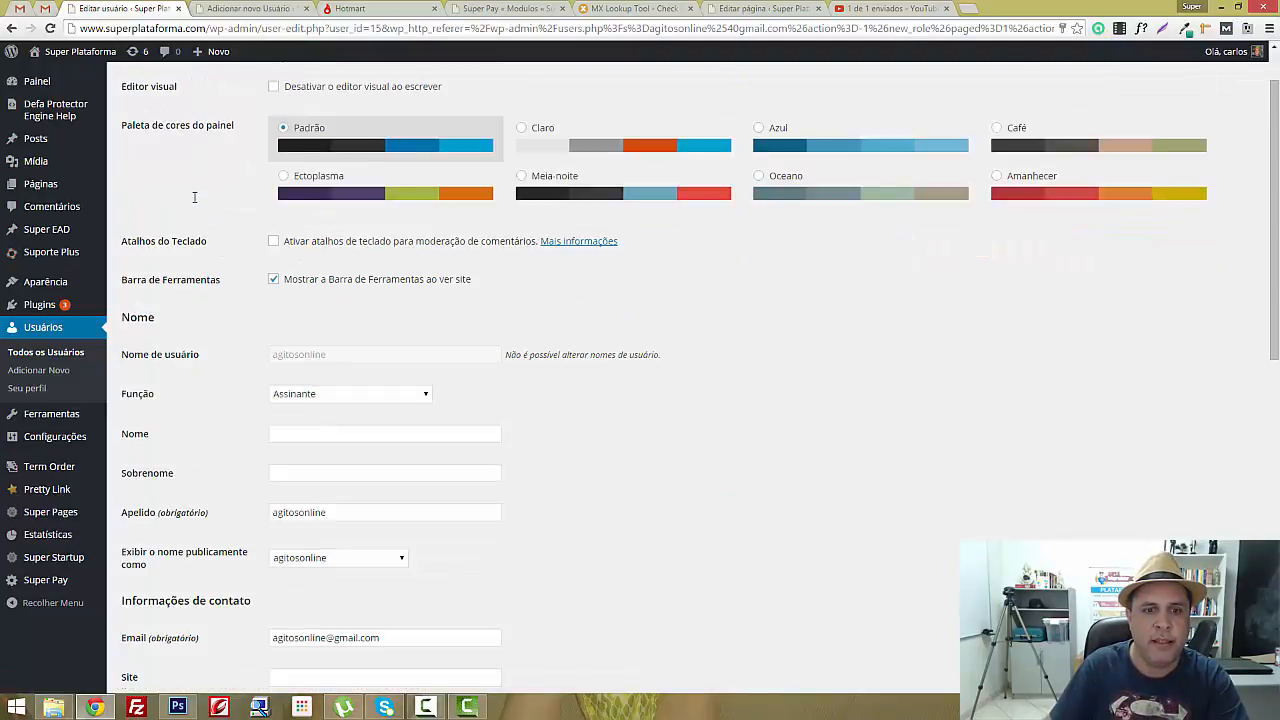
scroll(194, 203, "down", 4)
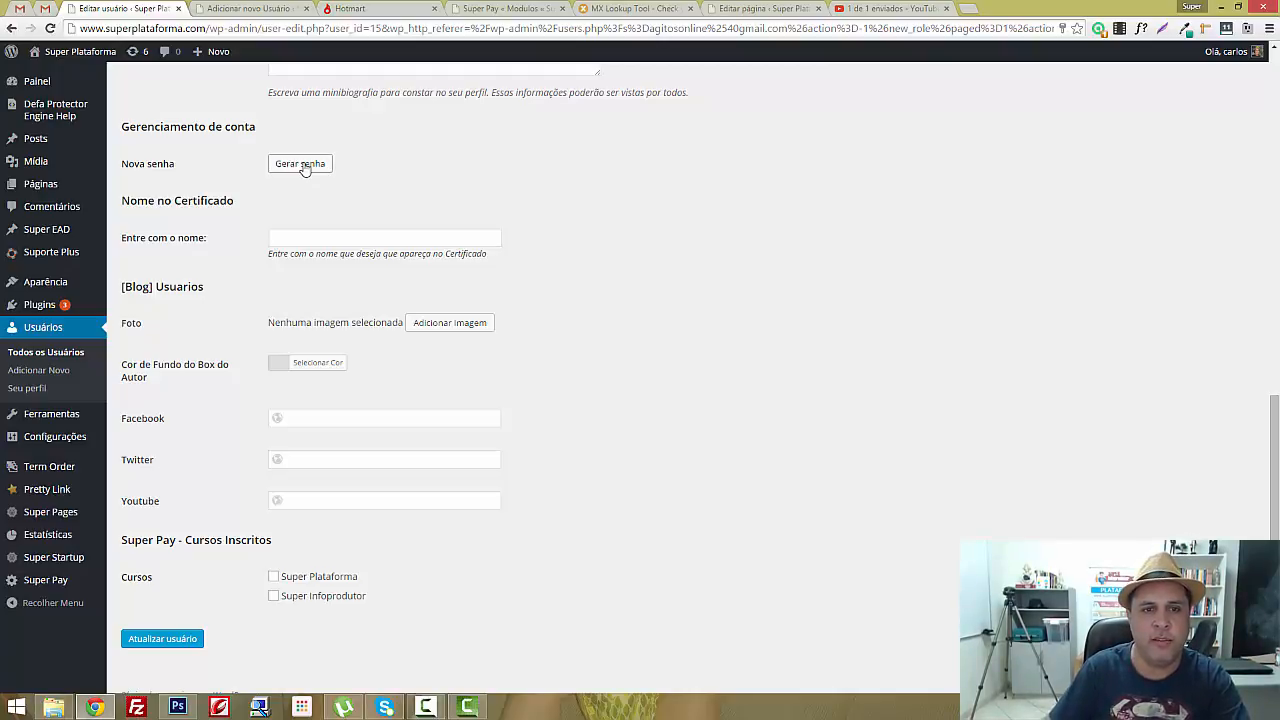
left_click(302, 165)
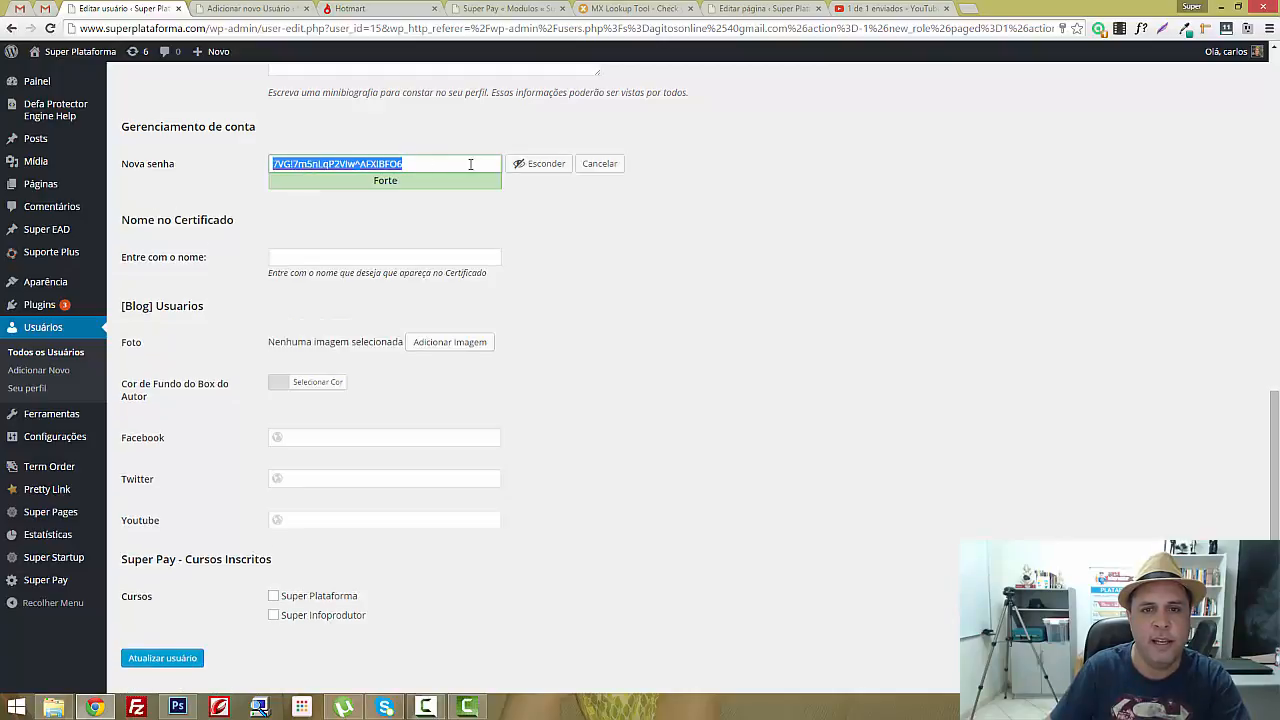
left_click(548, 168)
left_click(539, 166)
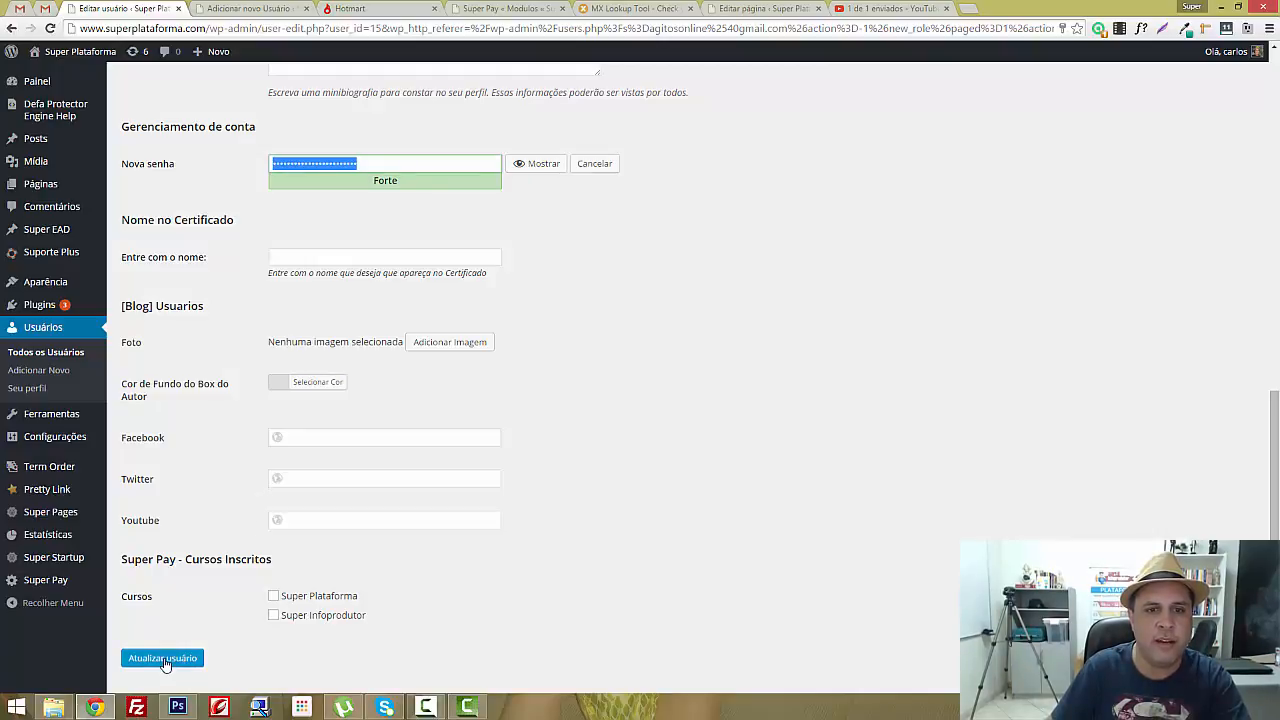
left_click(604, 168)
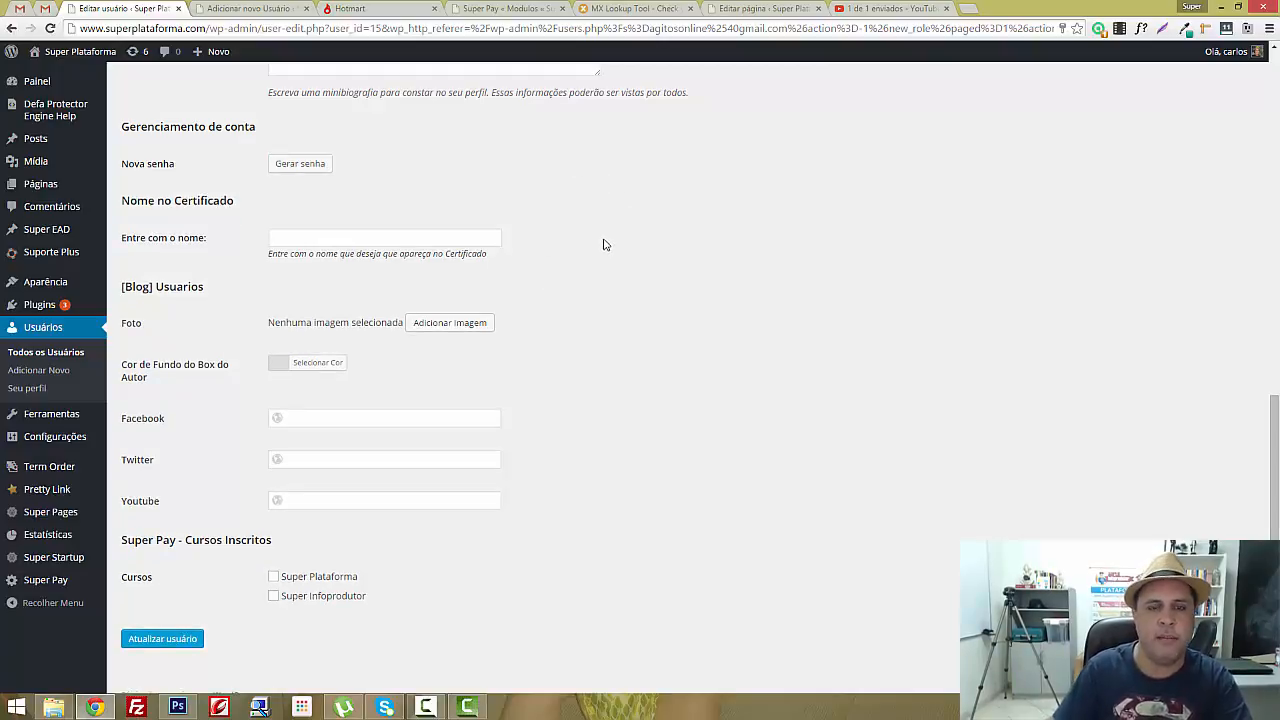
Regenerate and copy the password, then generate a fresh Forte-rated one
left_click(297, 165)
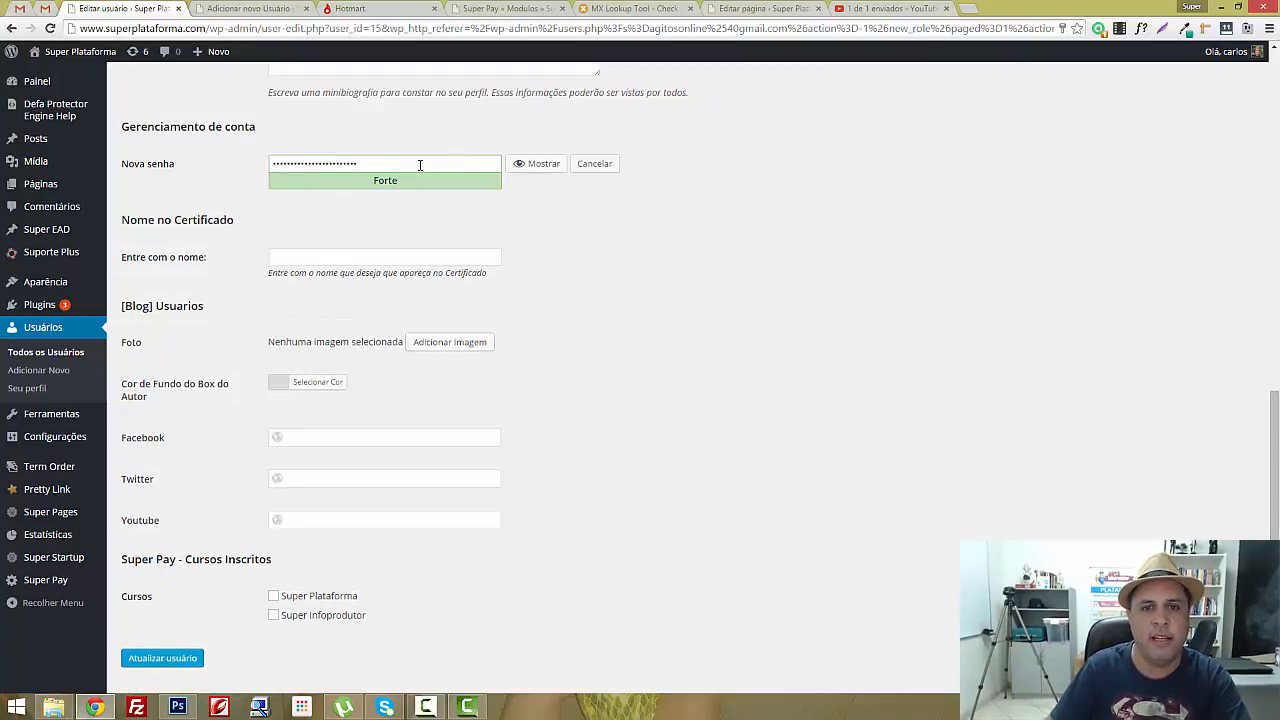
left_click(525, 164)
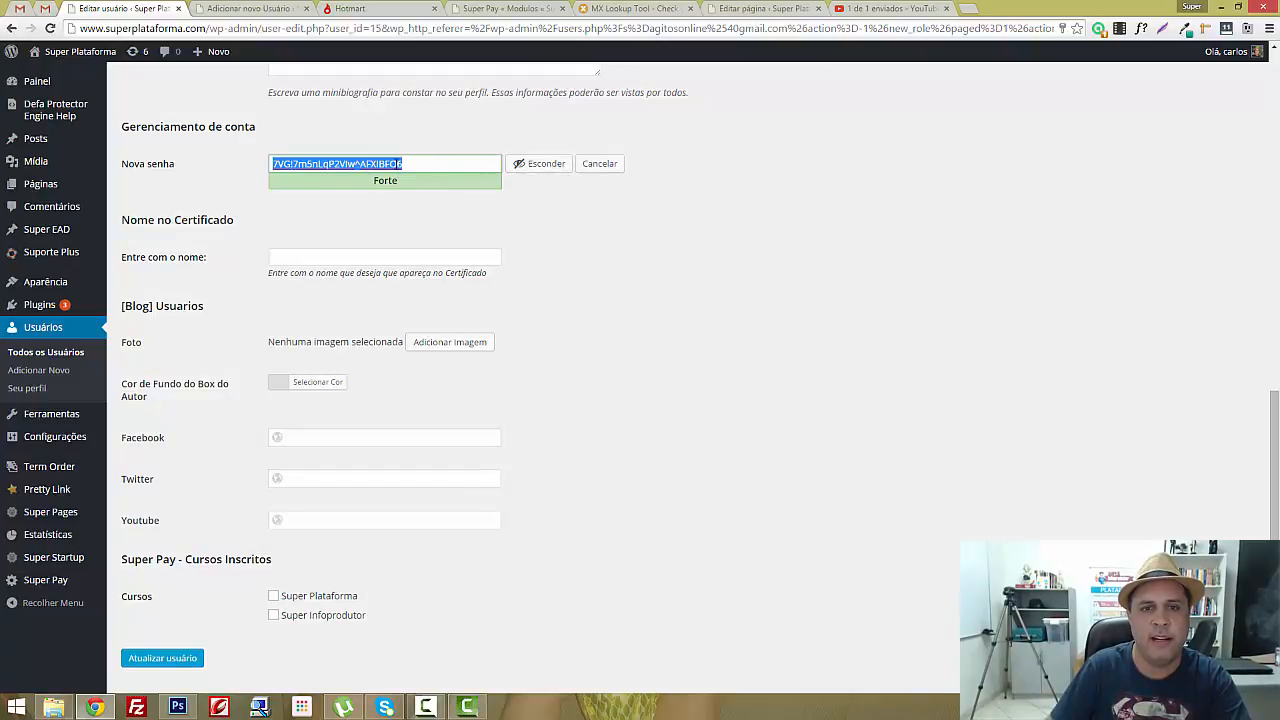
right_click(396, 165)
left_click(445, 223)
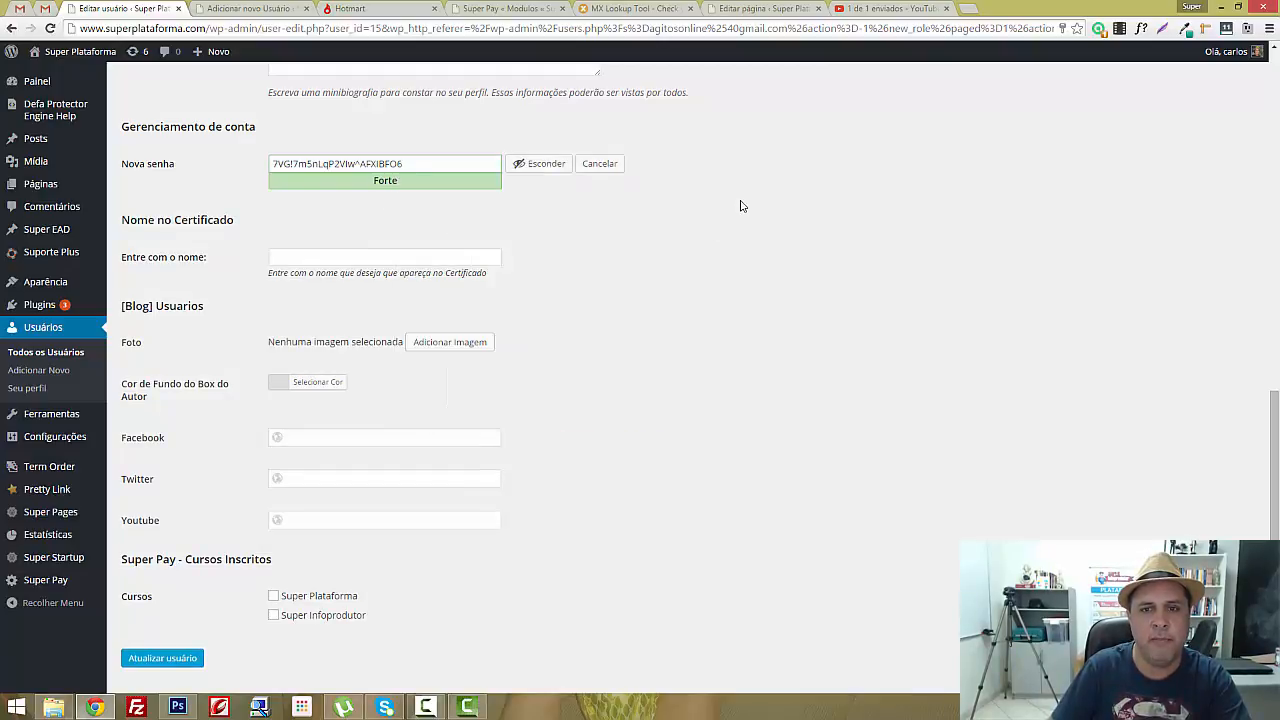
left_click(600, 163)
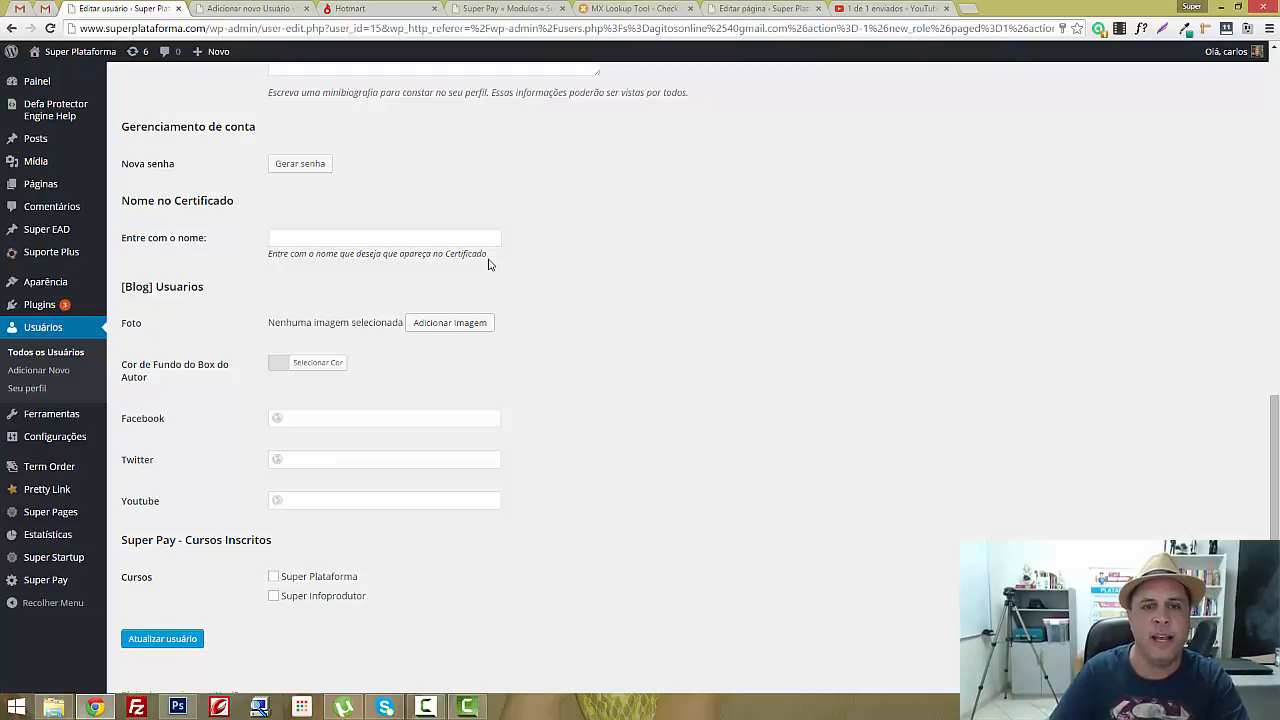
left_click(311, 163)
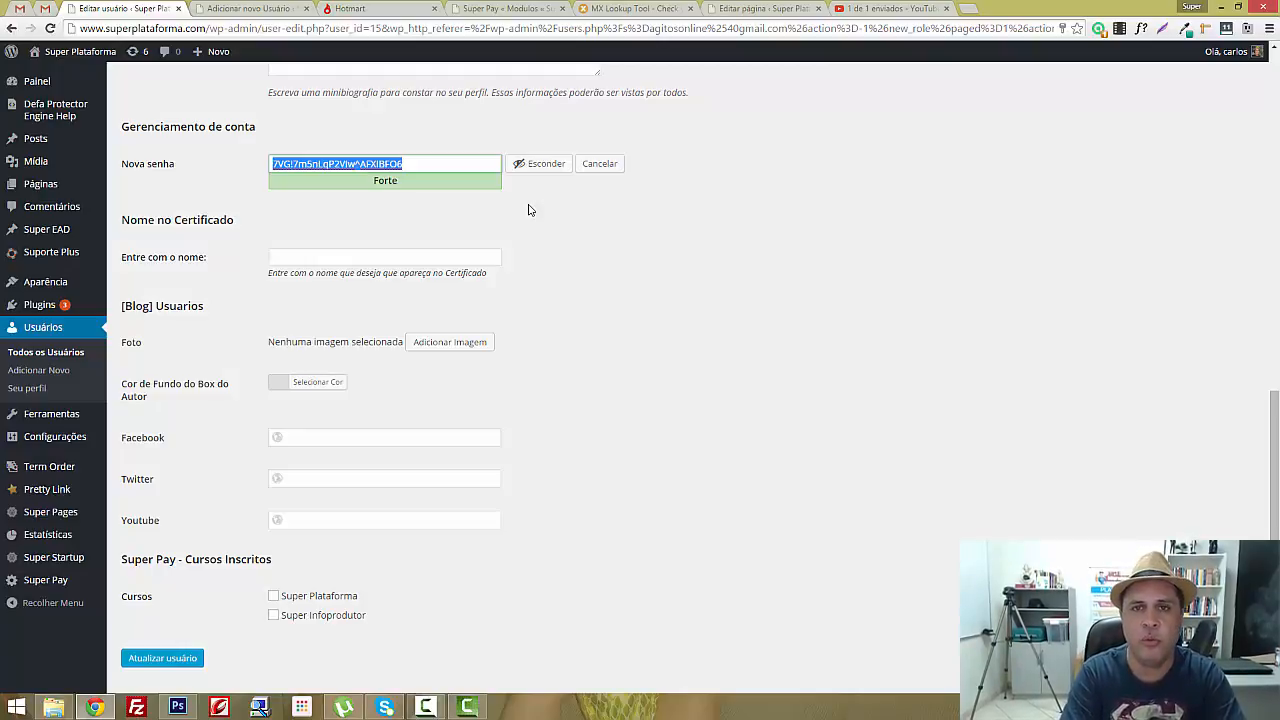
On Adicionar Novo Usuário, generate a Forte password and select it, leaving other fields empty
left_click(232, 10)
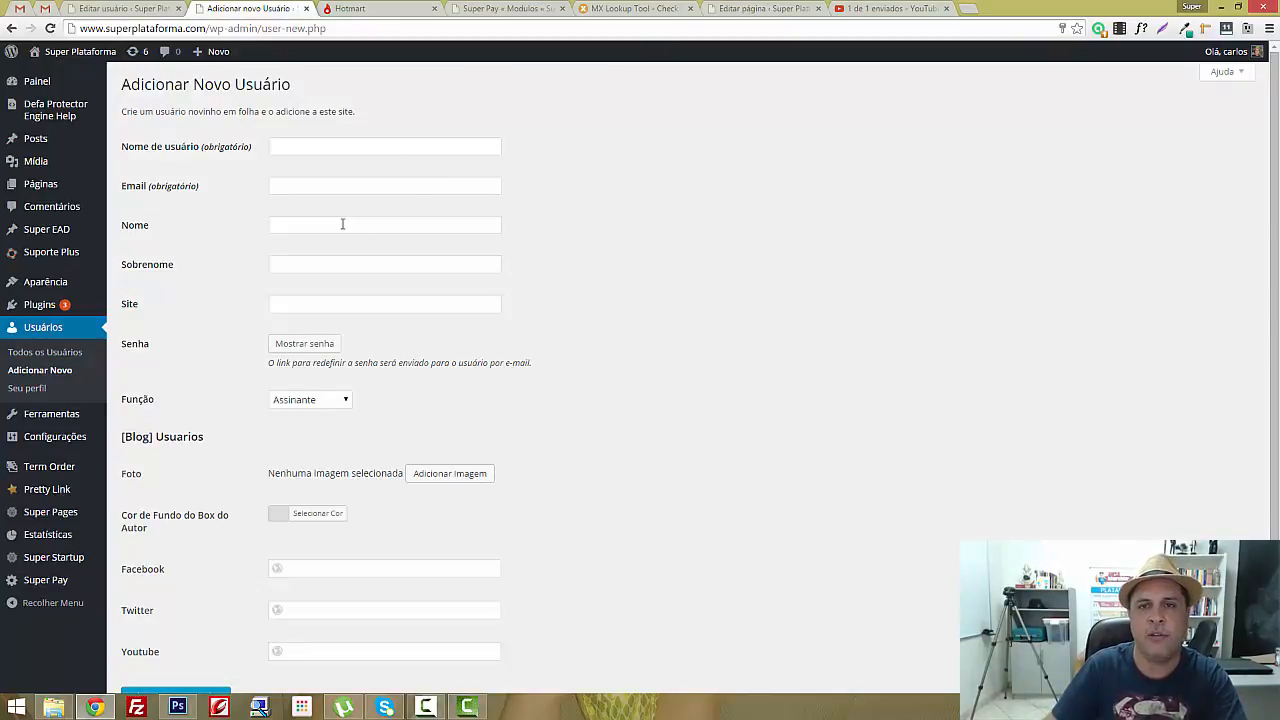
left_click(306, 145)
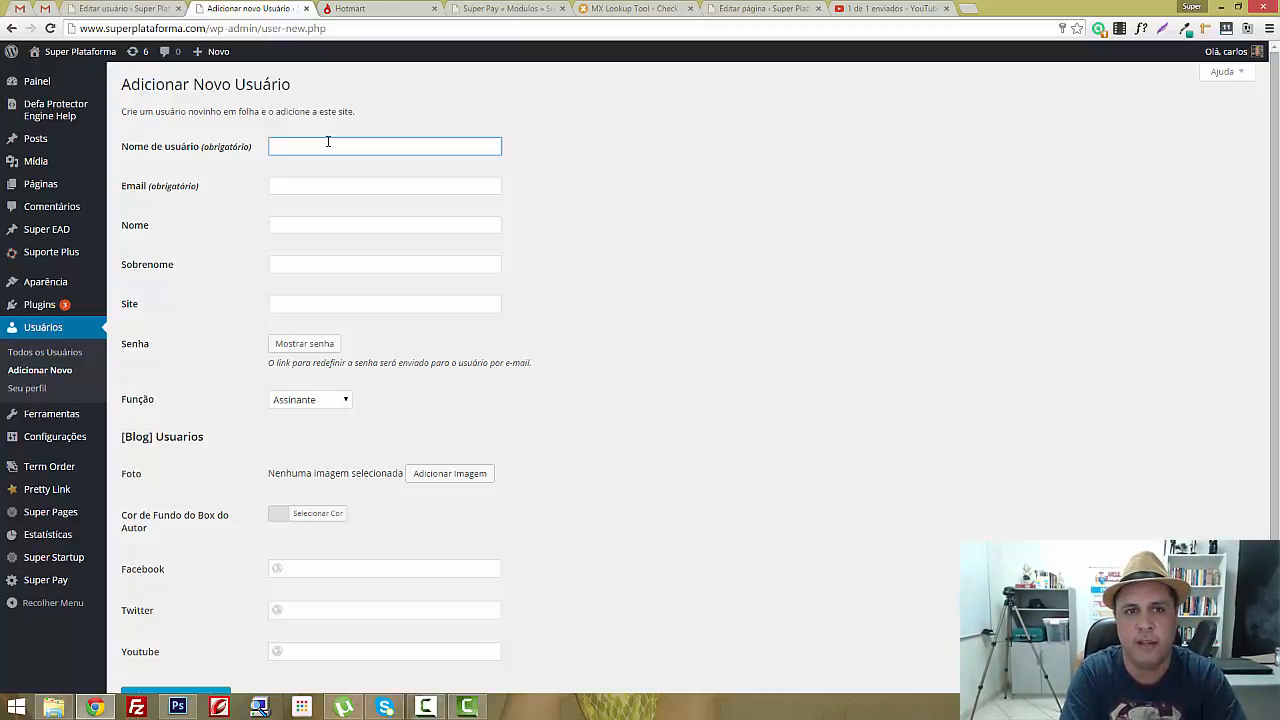
left_click(306, 345)
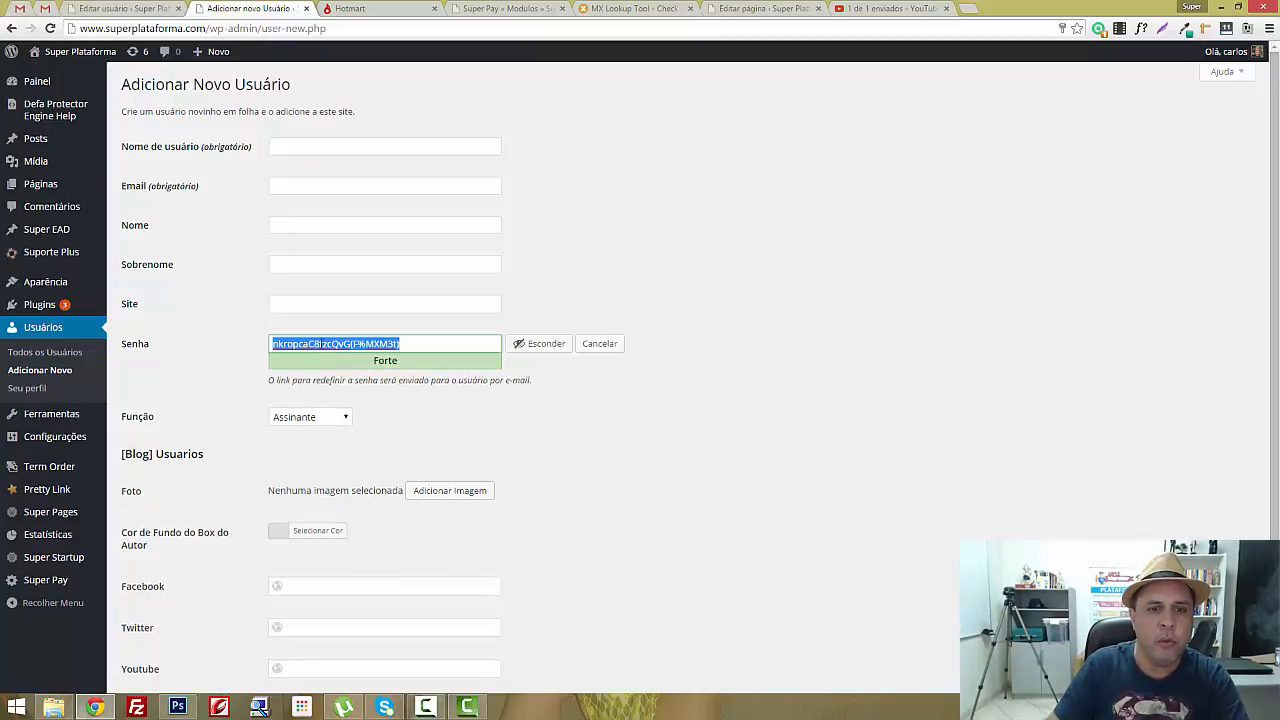
left_click(537, 346)
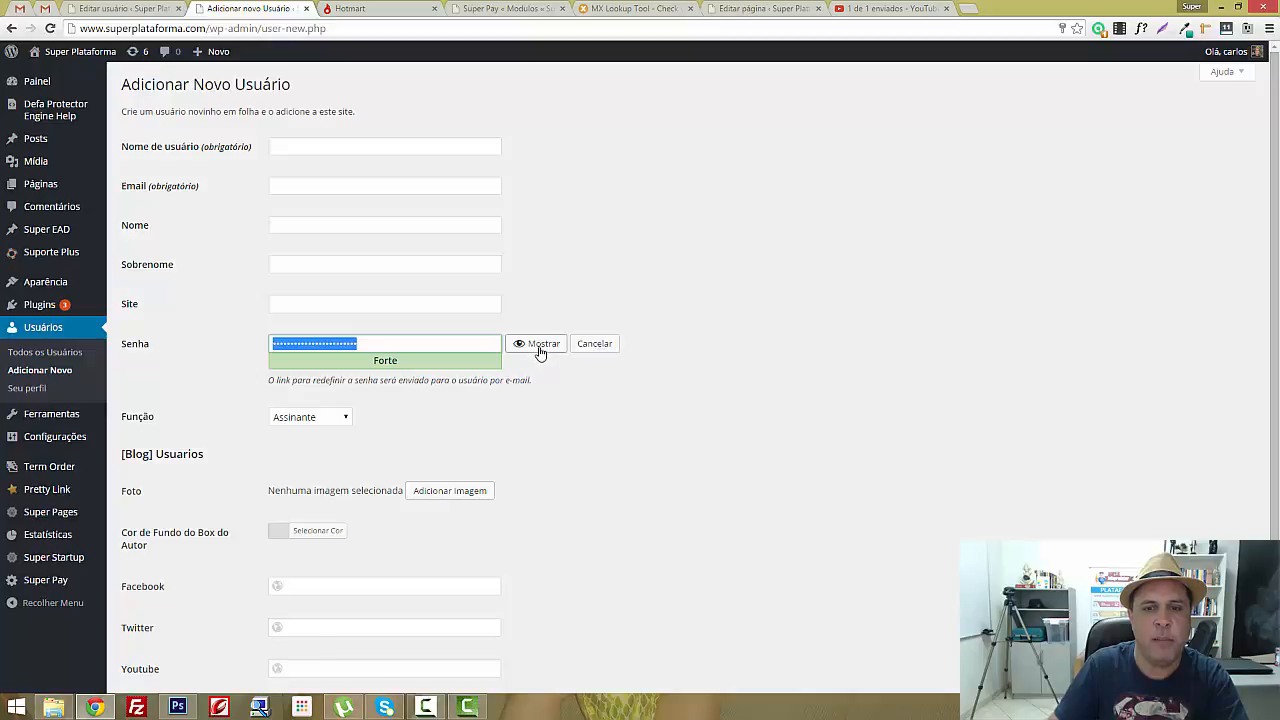
left_click(540, 348)
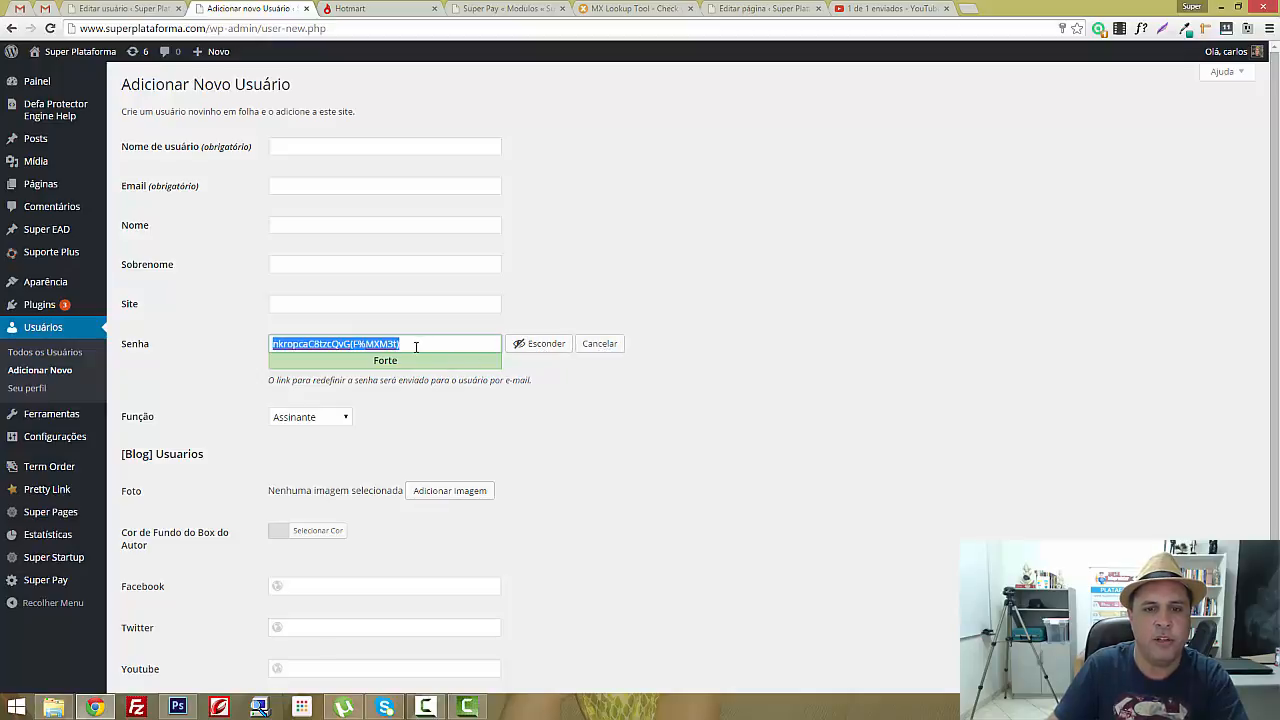
left_click(348, 344)
triple_click(348, 344)
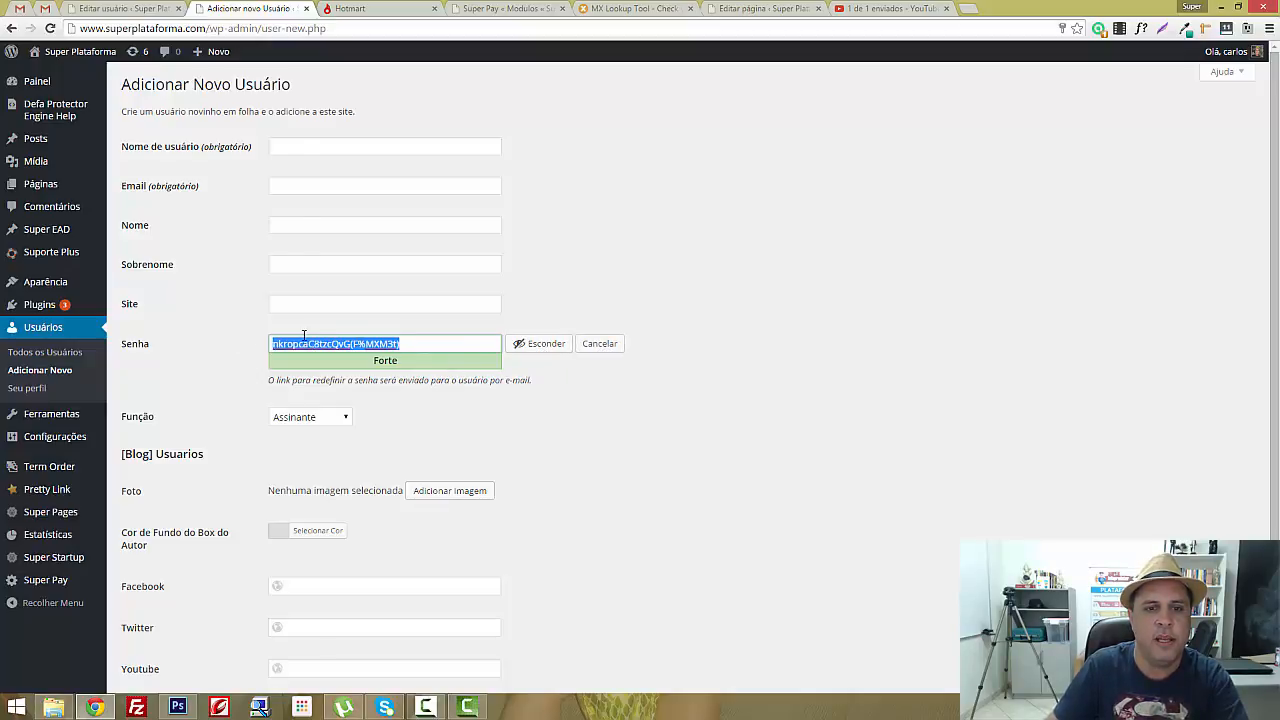
left_click(650, 380)
left_click(310, 150)
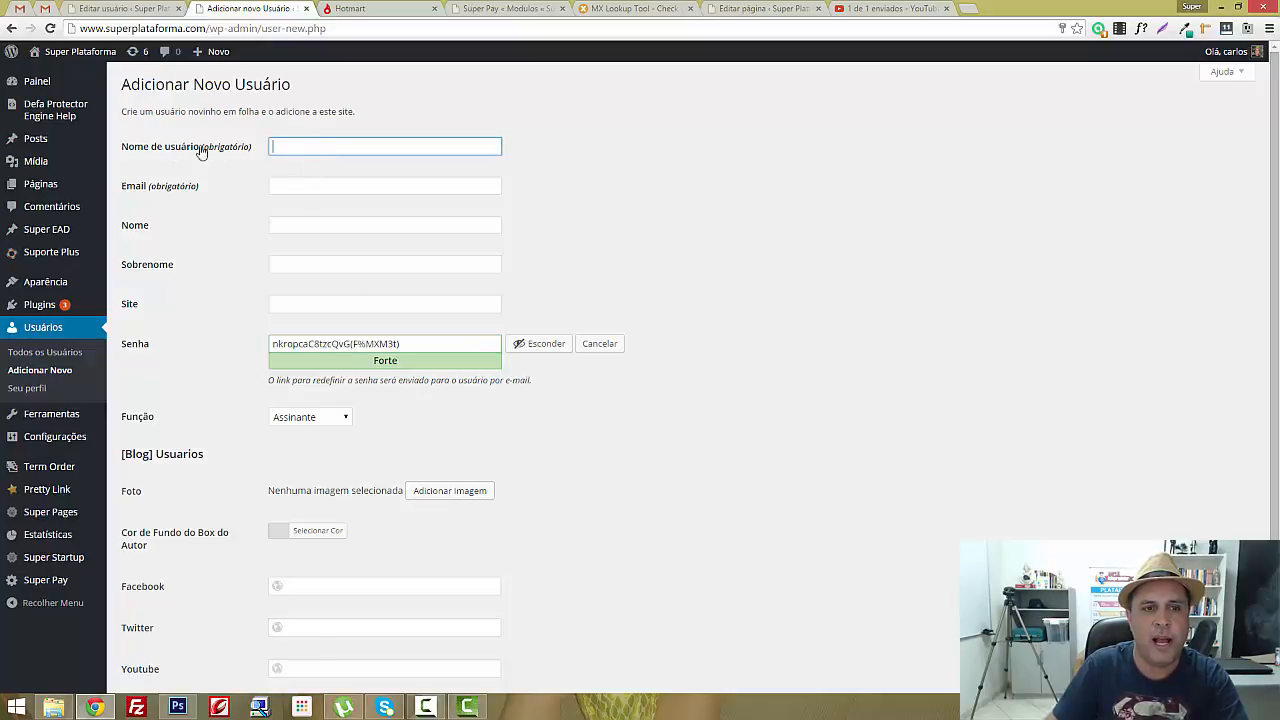
Leave the username and Email fields empty and switch to the Super Pay Modulos lessons page
left_click(277, 183)
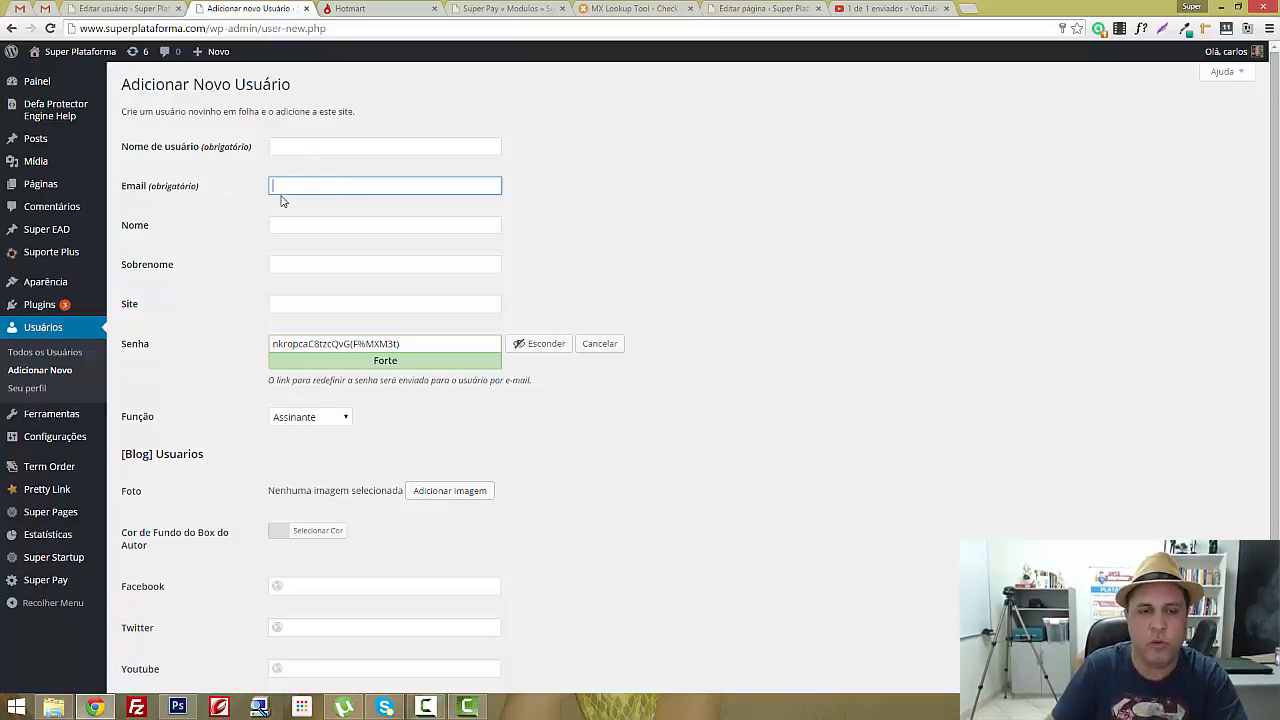
scroll(320, 471, "down", 2)
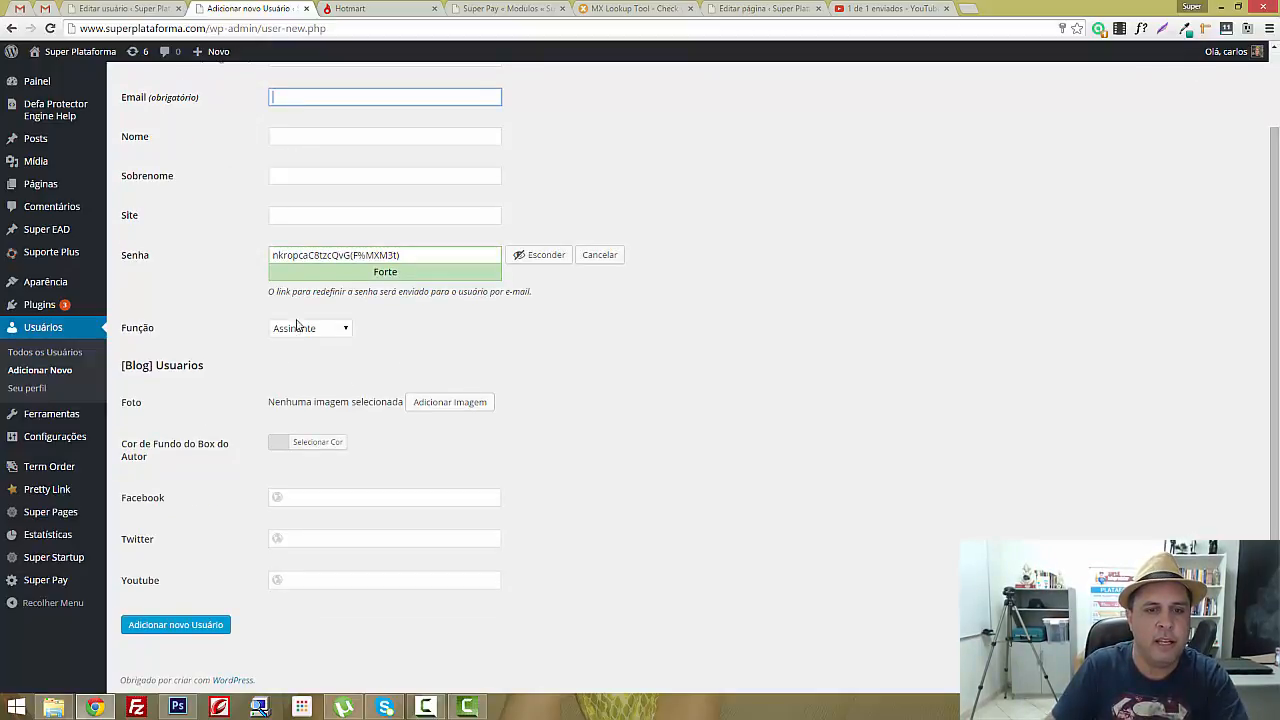
left_click(730, 277)
scroll(728, 279, "up", 2)
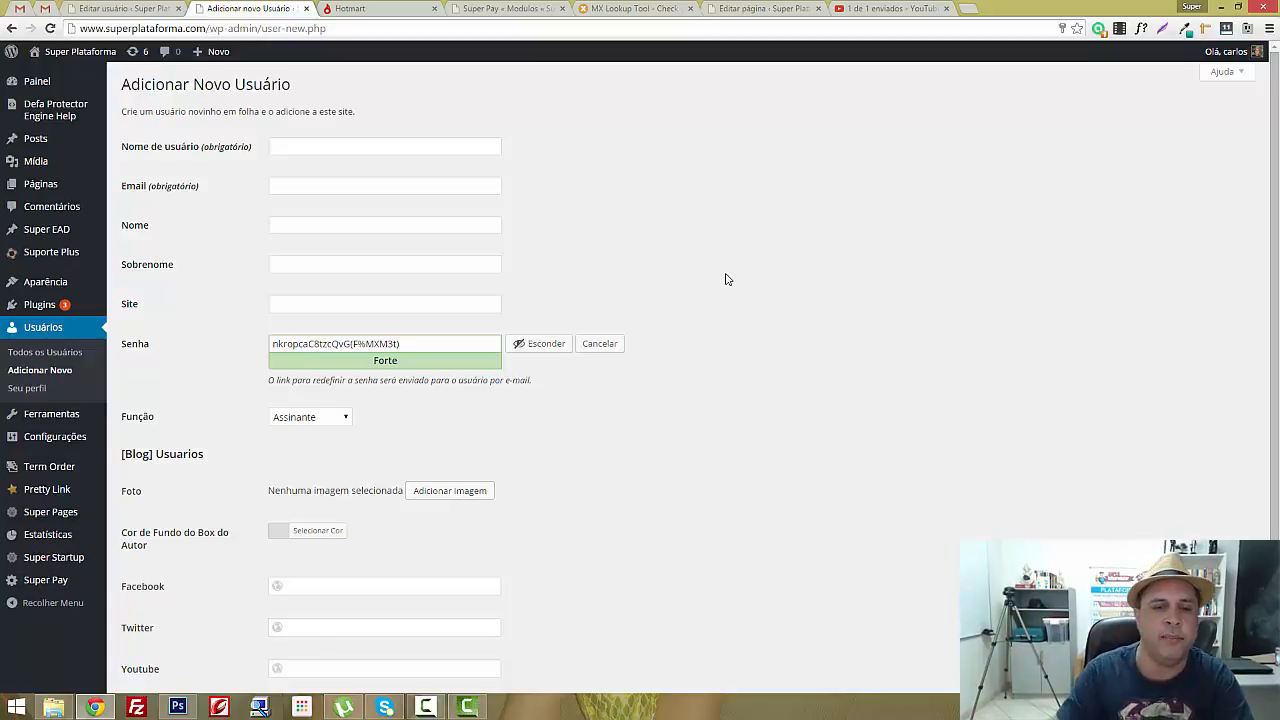
left_click(318, 144)
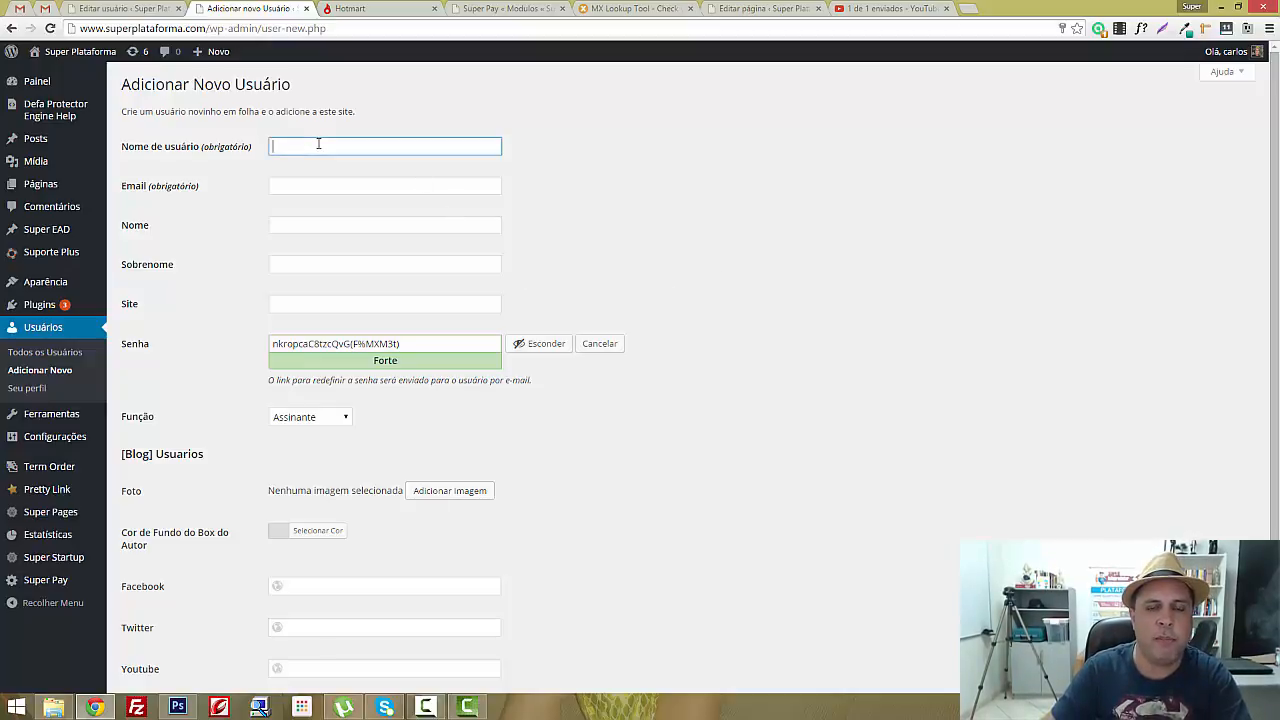
left_click(283, 185)
scroll(605, 360, "down", 1)
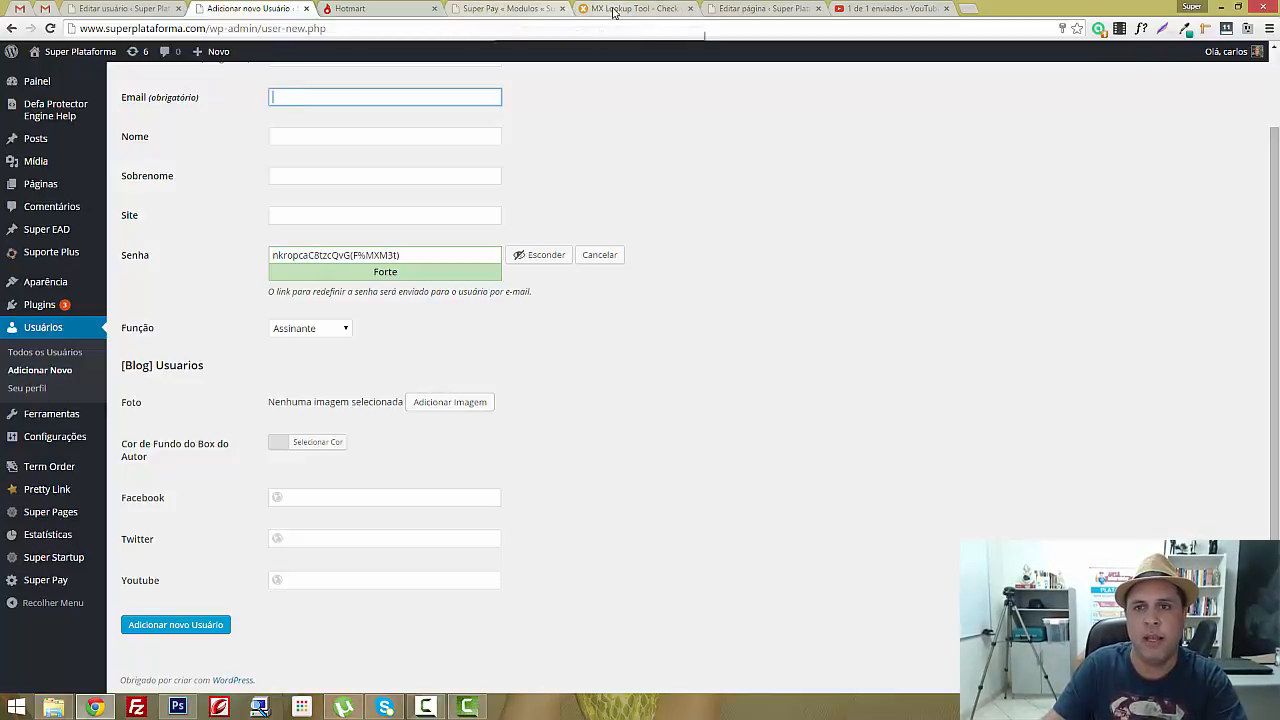
left_click(509, 9)
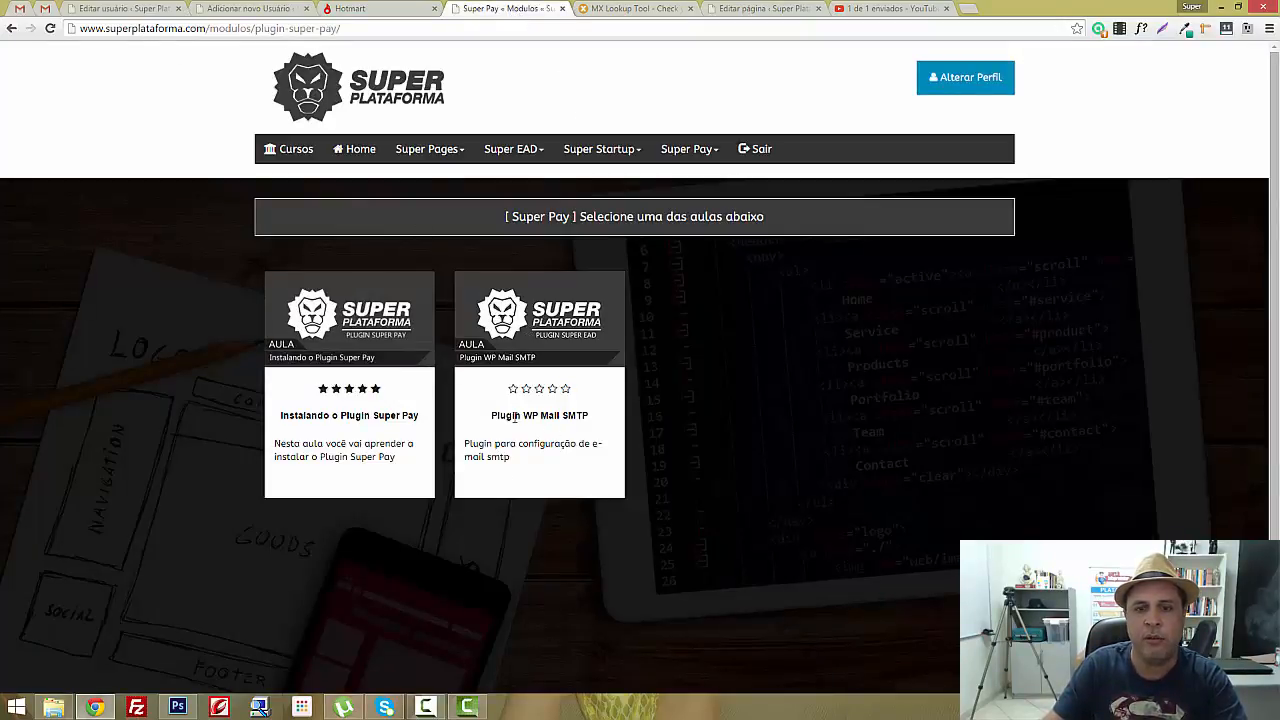
View the Plugin WP Mail SMTP lesson, then return to the add-new-user form
left_click(556, 313)
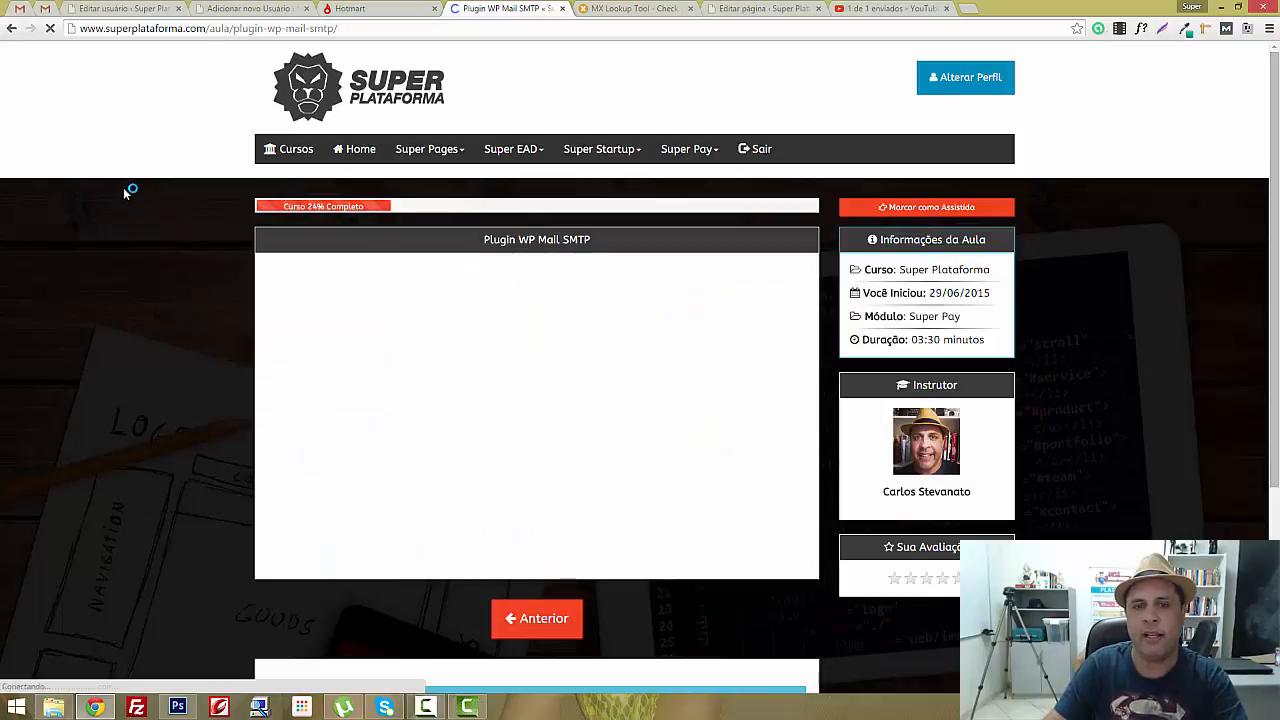
scroll(129, 191, "down", 1)
scroll(150, 204, "down", 3)
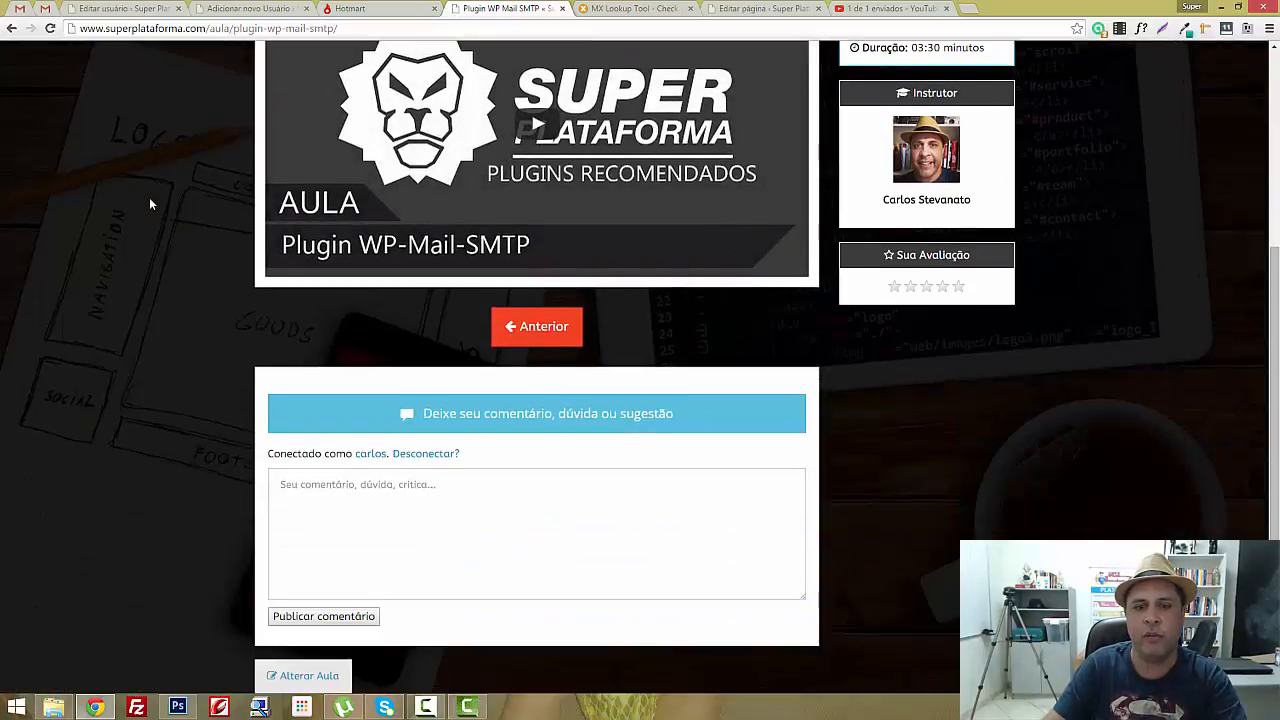
scroll(150, 204, "up", 4)
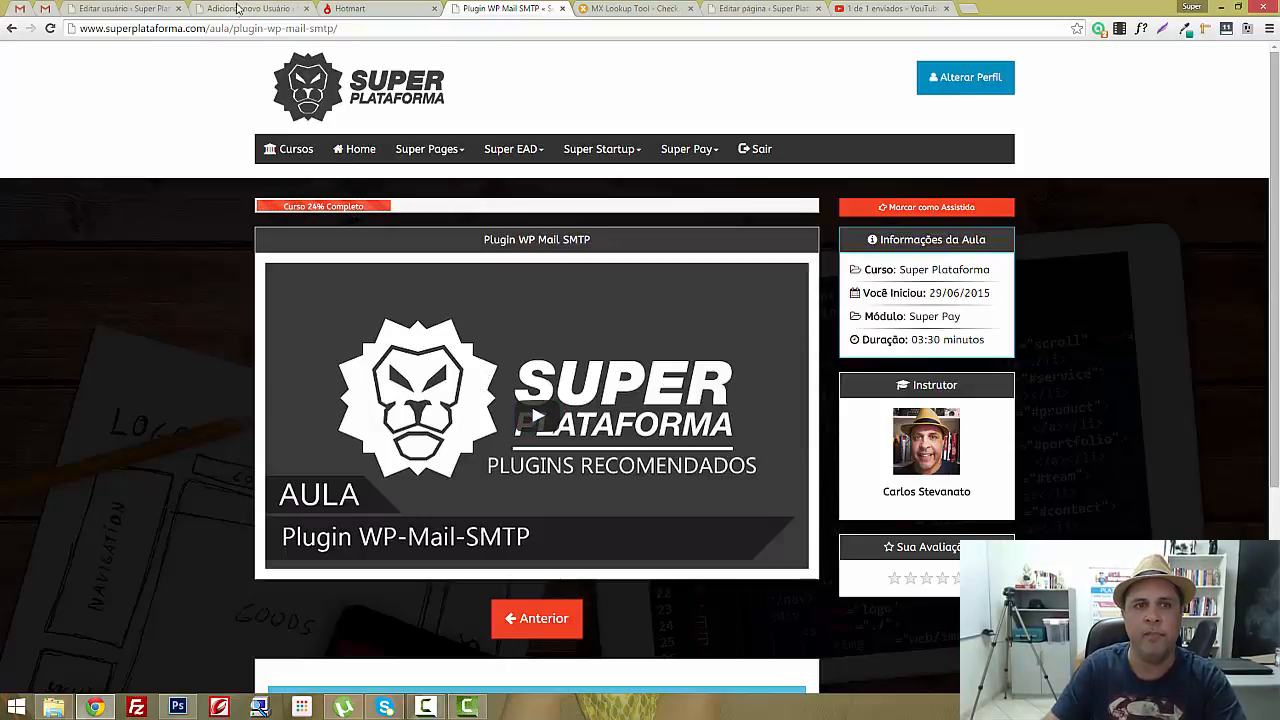
left_click(238, 8)
scroll(294, 171, "up", 1)
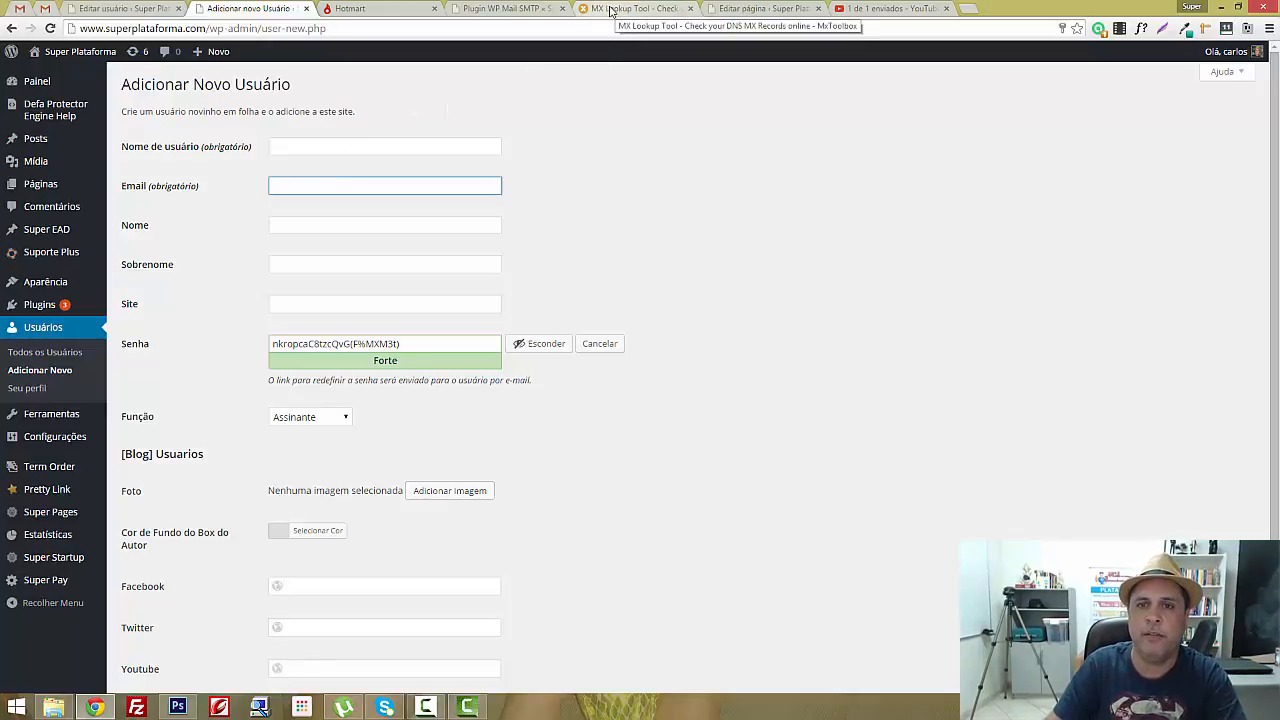
Run an MX Toolbox MX Lookup for the domain superplataforma.com
left_click(612, 10)
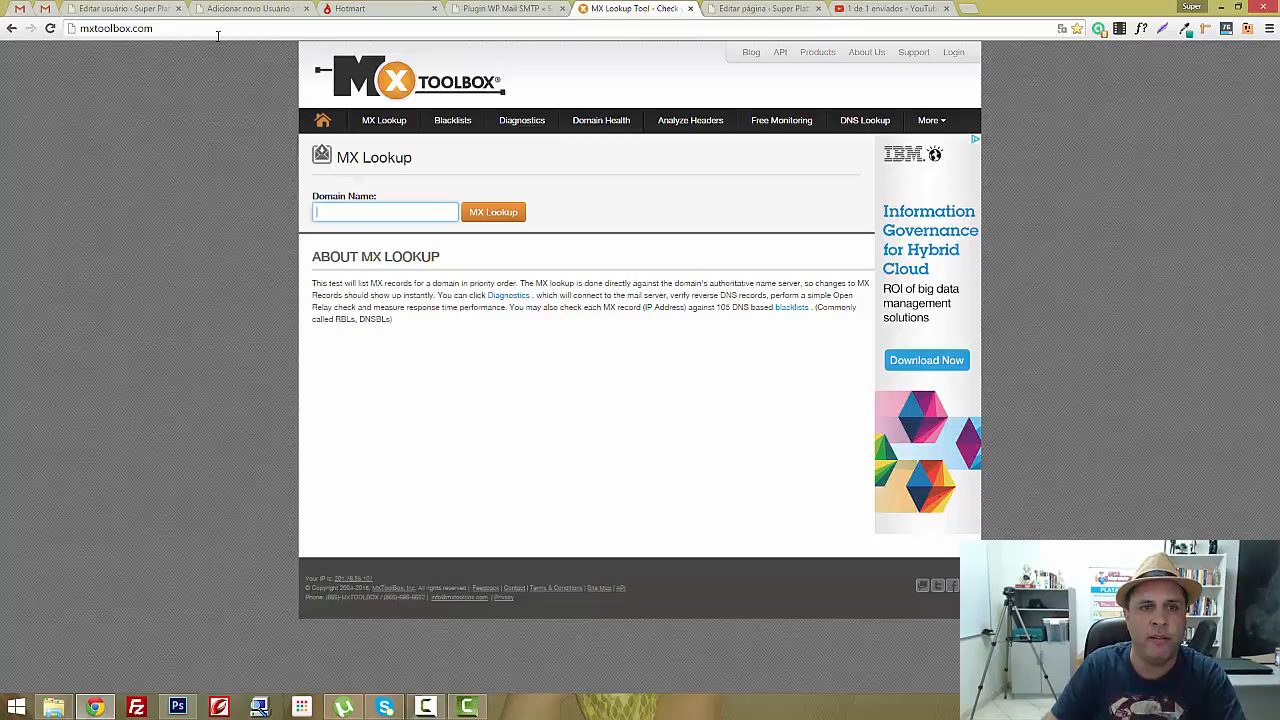
left_click(130, 29)
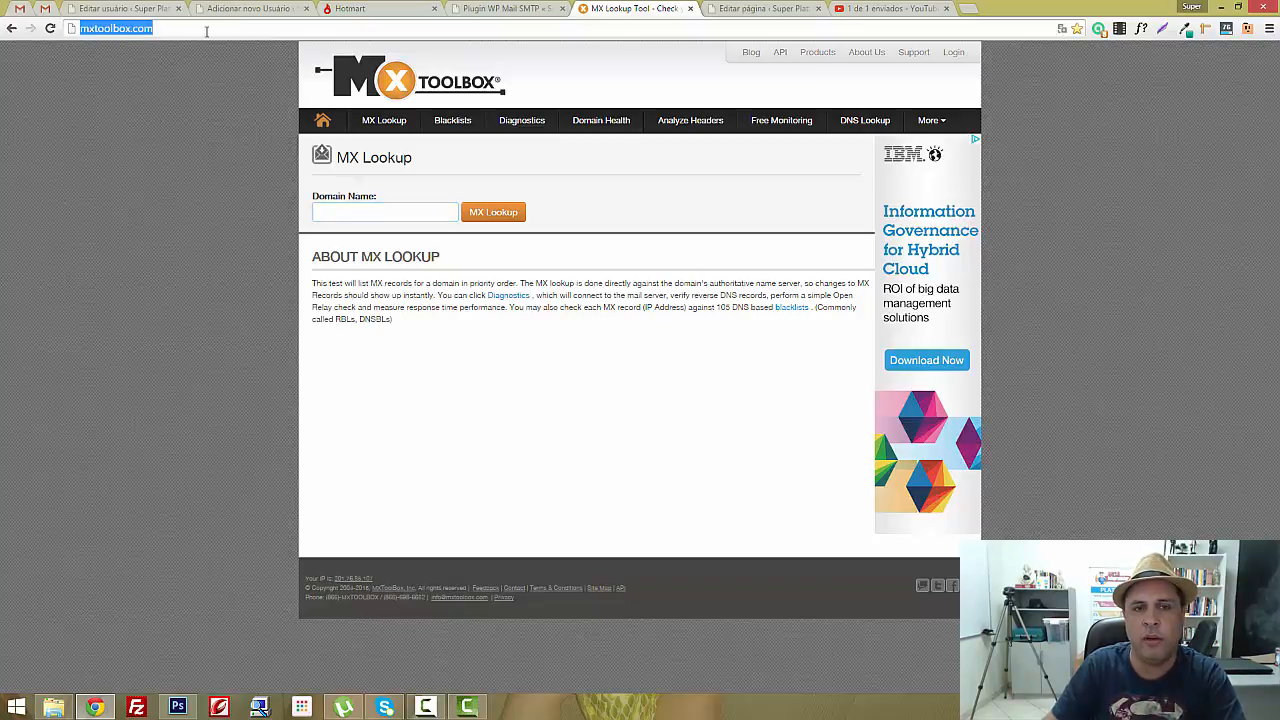
left_click(207, 29)
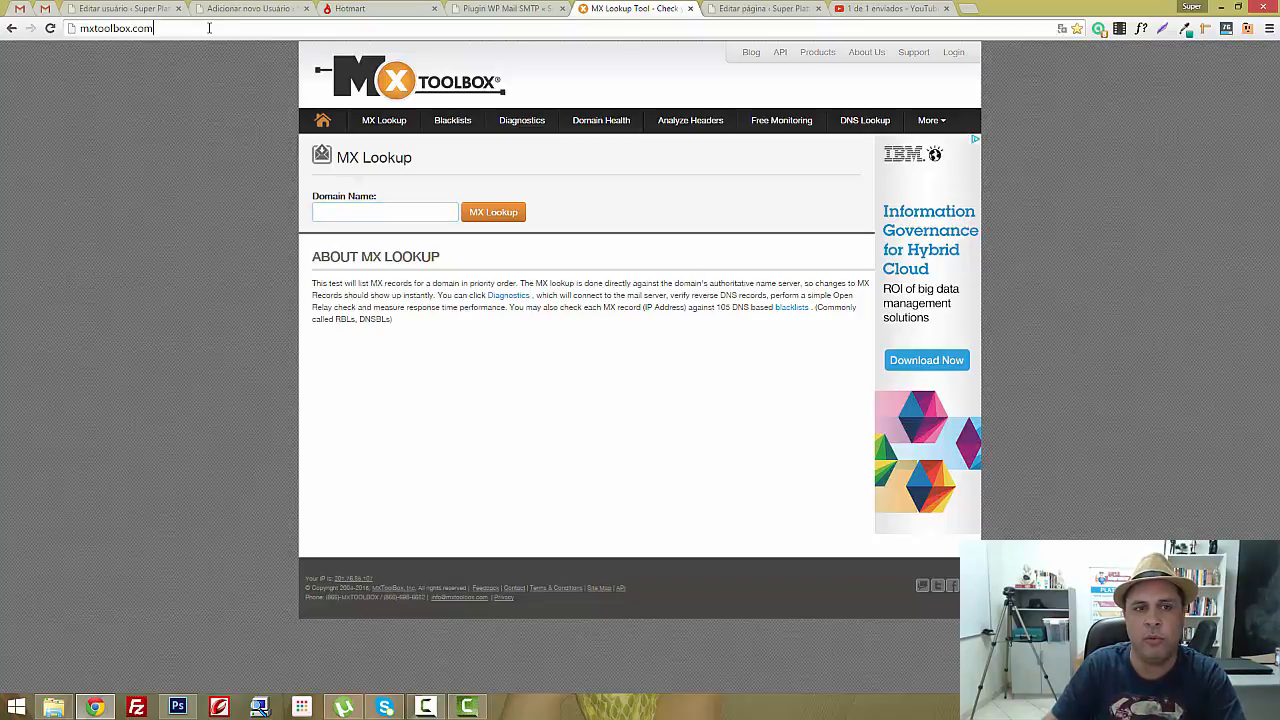
left_click(381, 212)
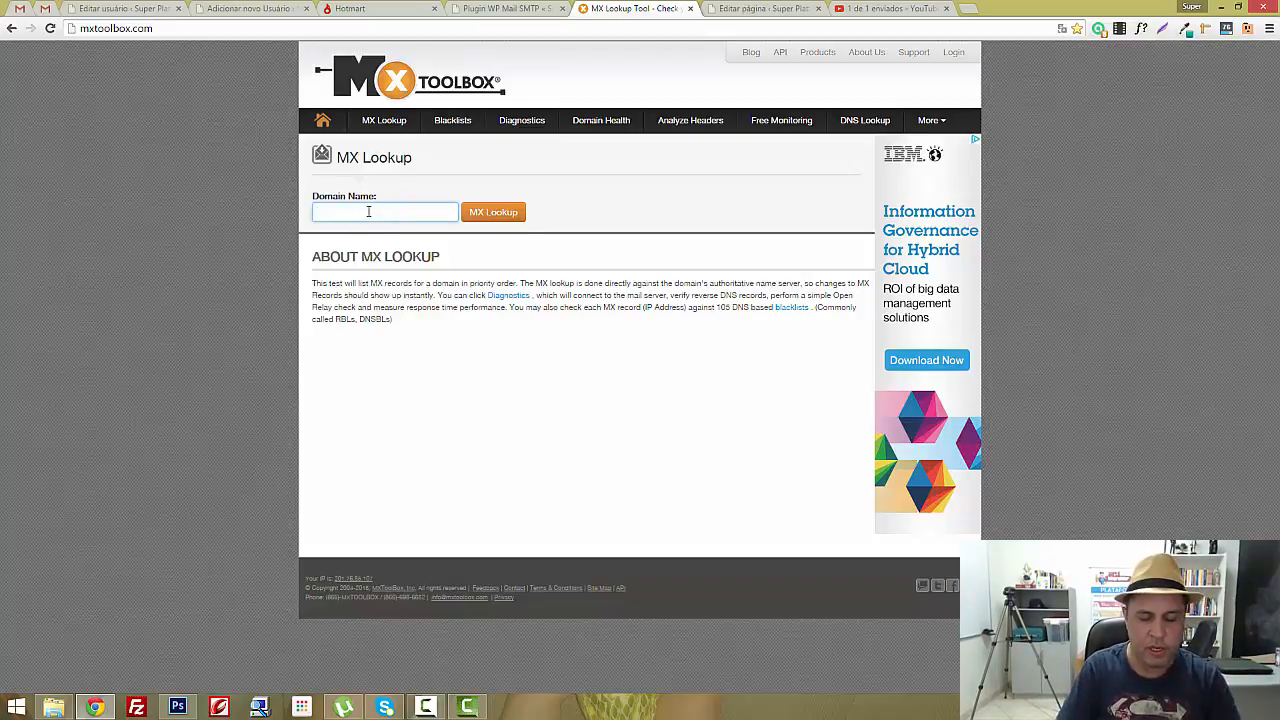
type("superpla")
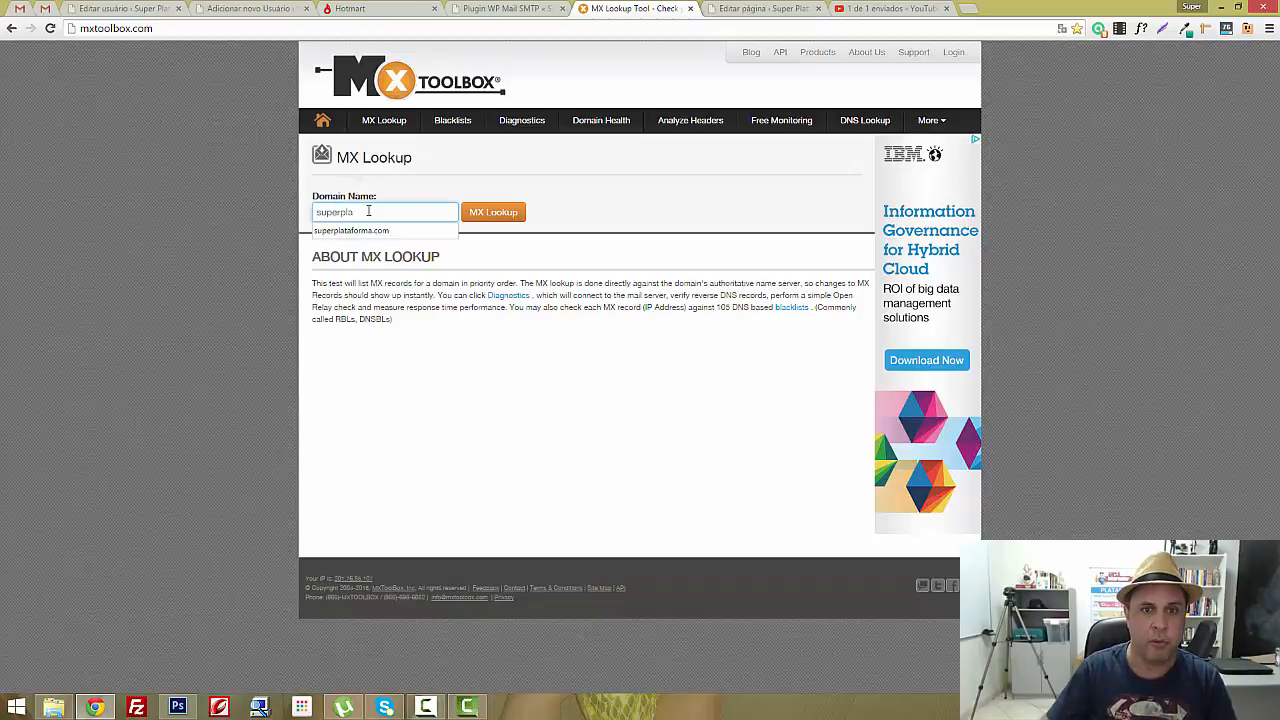
left_click(384, 229)
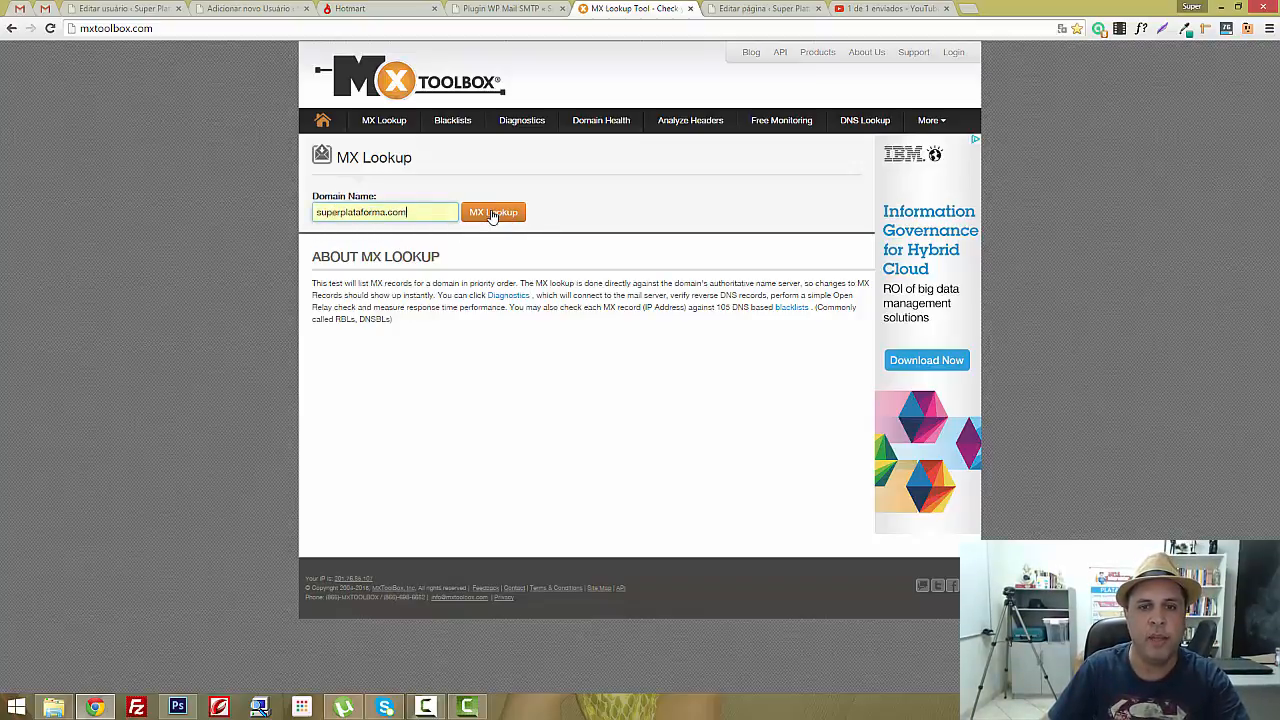
left_click(492, 214)
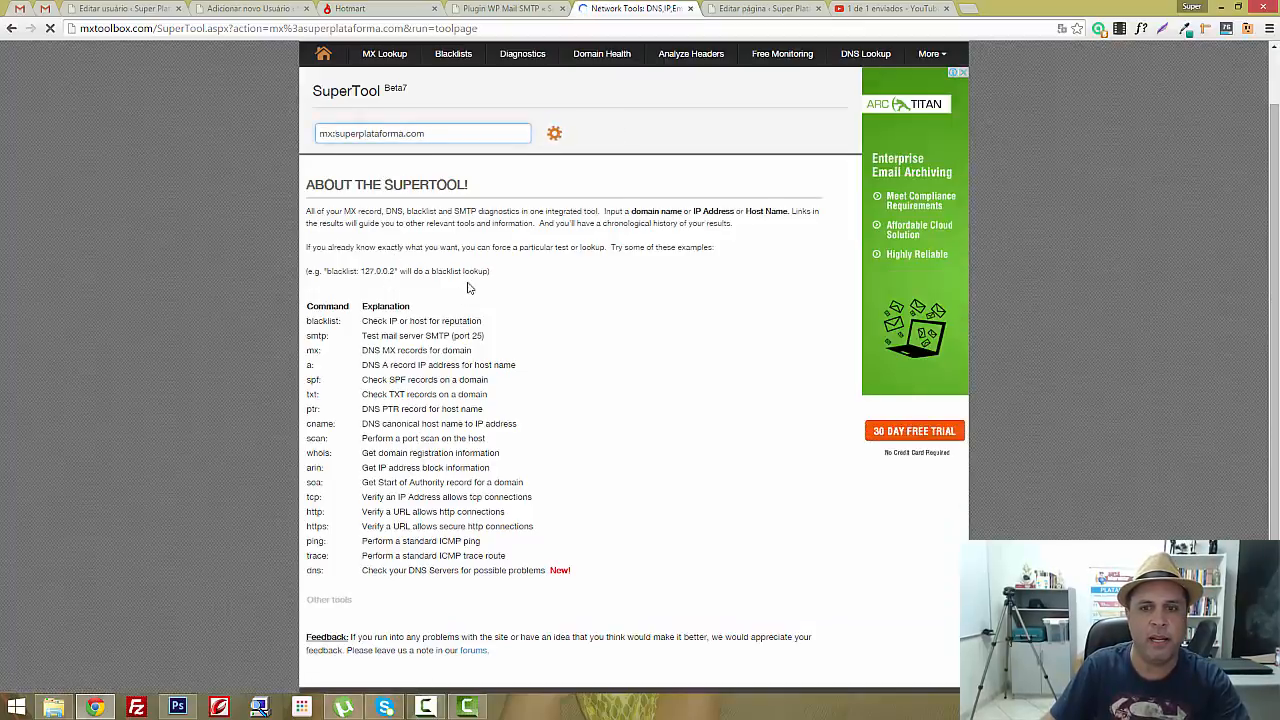
Run Find Problems for superplataforma.com: 6 problems, m2.zoho.com SMTP errors, 244 passed
scroll(470, 287, "down", 2)
scroll(468, 287, "up", 2)
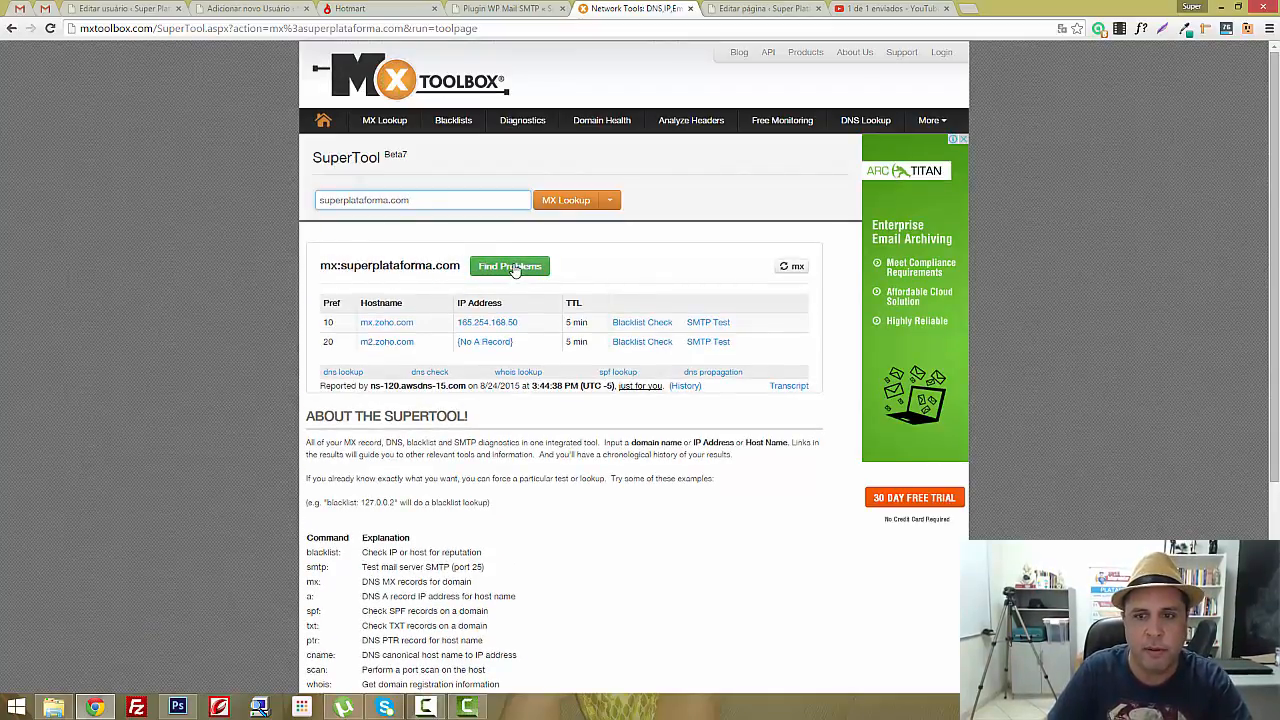
left_click(512, 268)
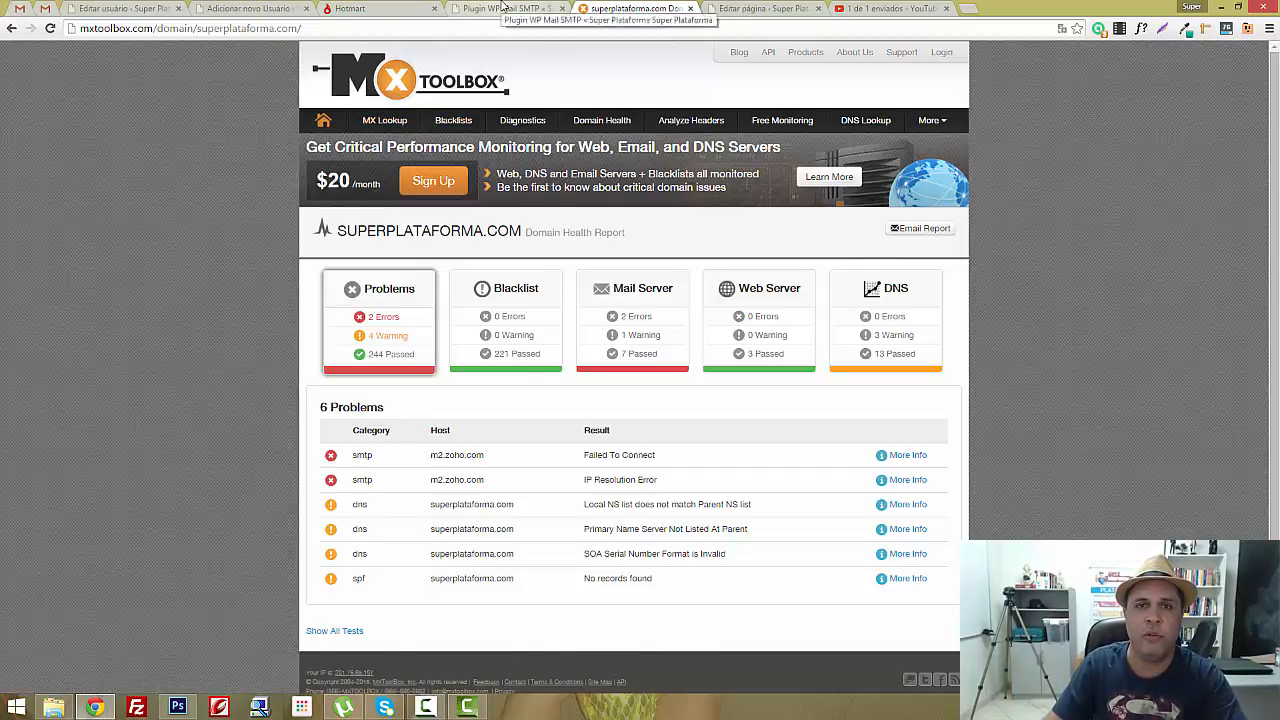
left_click(503, 8)
Check Hotmart's callback URL, then go back to the WordPress add-new-user tab
left_click(396, 8)
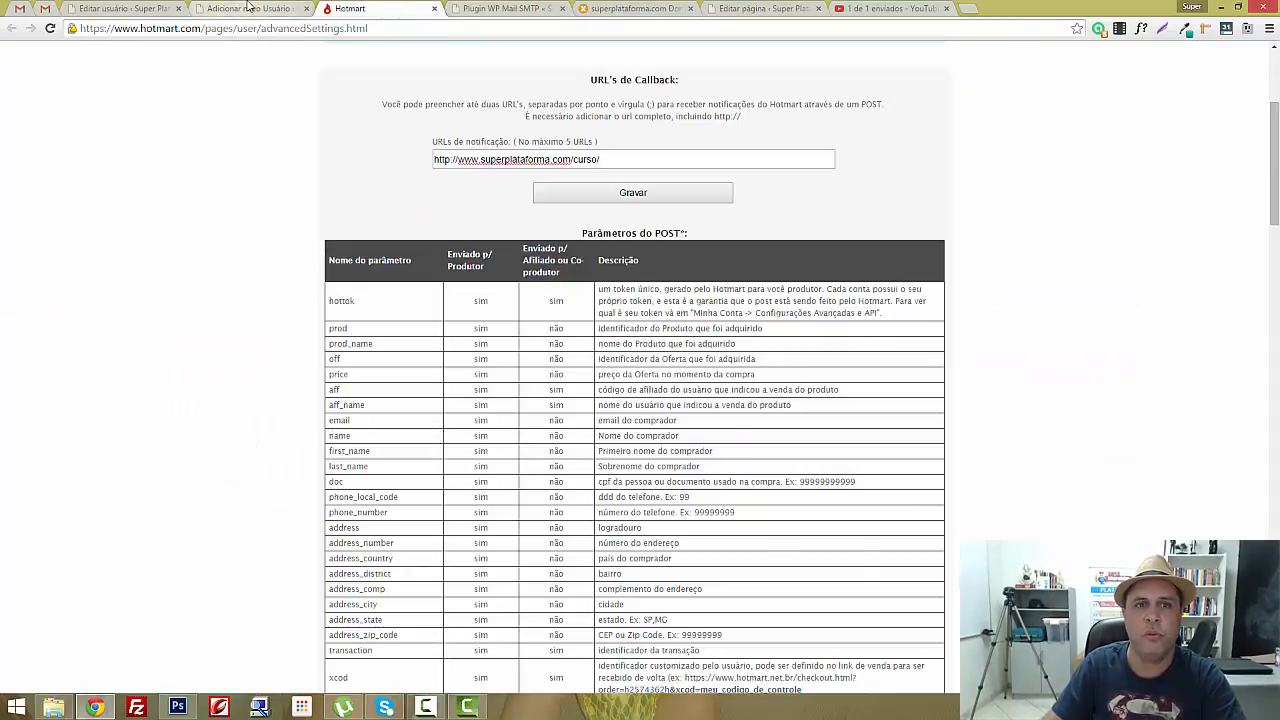
left_click(270, 9)
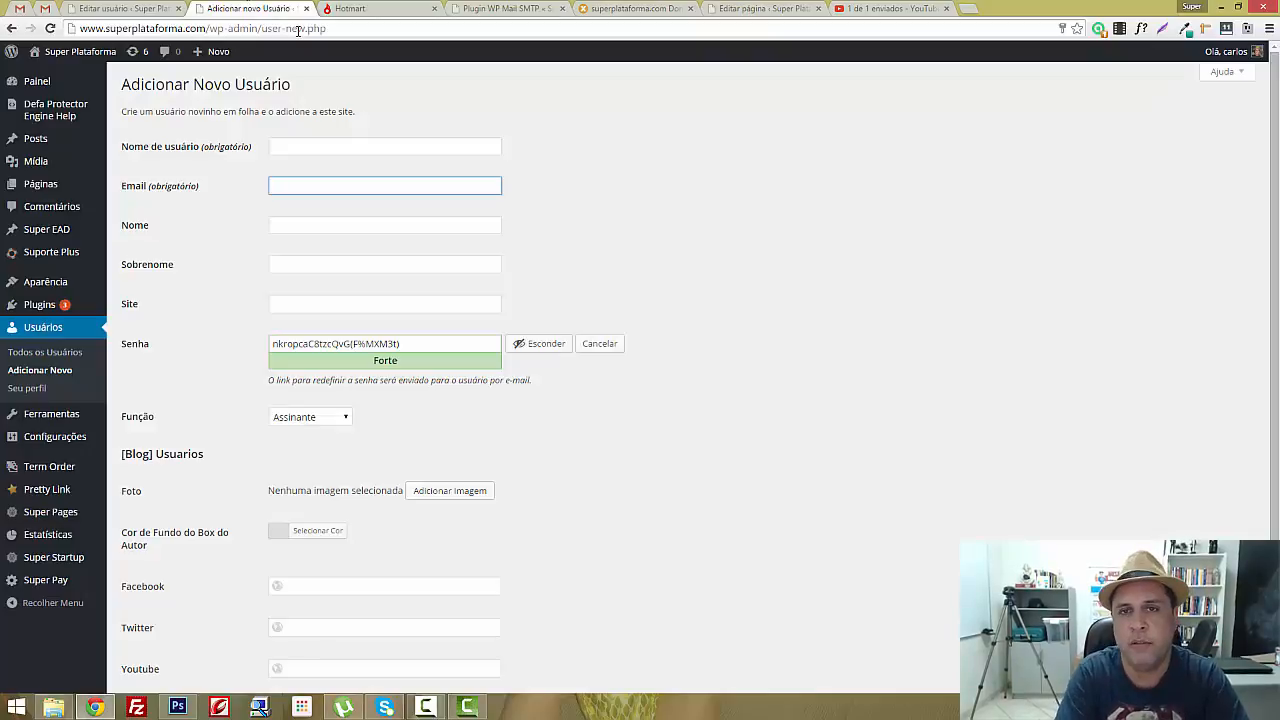